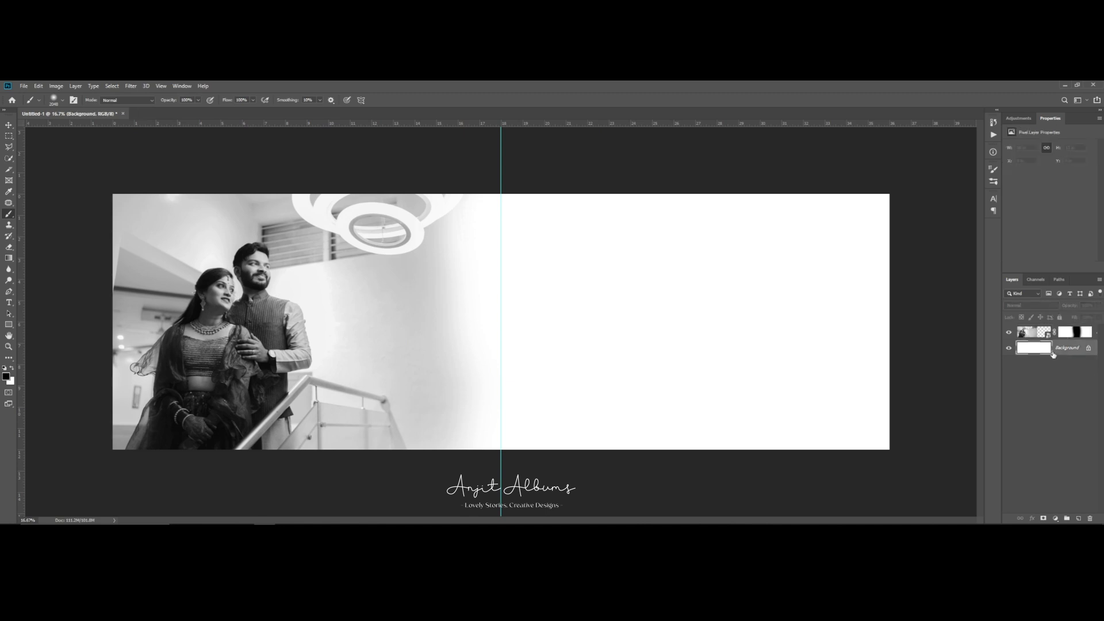
Add a solid colour fill layer above the background, using a light grey sampled from the photo's wall
key(F2)
double_click(1051, 349)
click(406, 319)
click(363, 295)
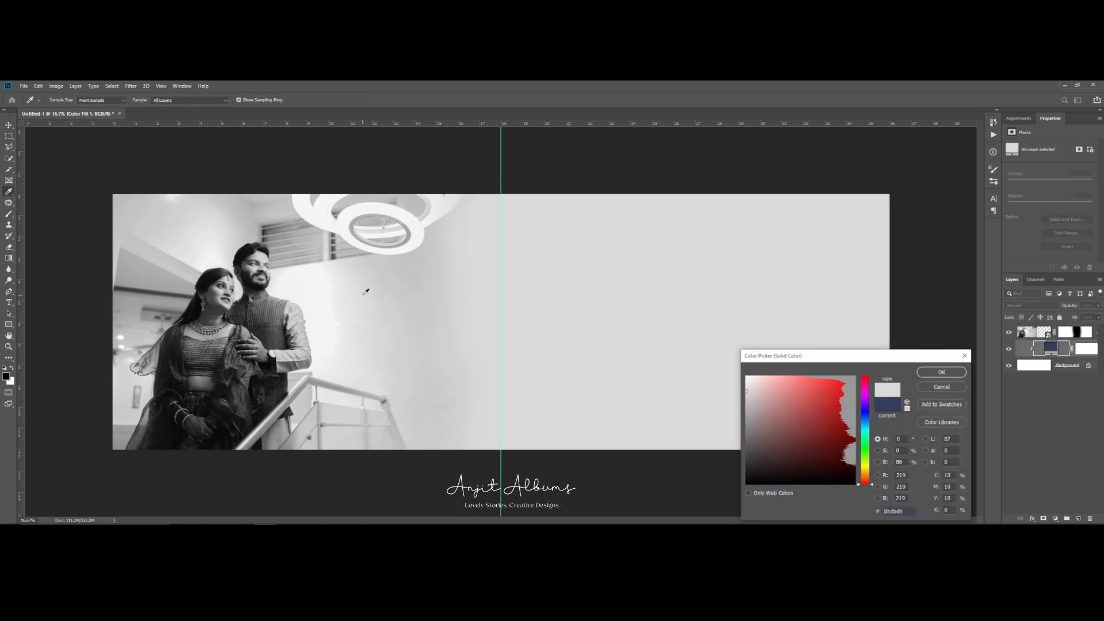
click(431, 352)
key(Return)
In the photo's embedded document, lower the Group 1 opacity to 34%, merge the layers and save it back to the spread
key(b)
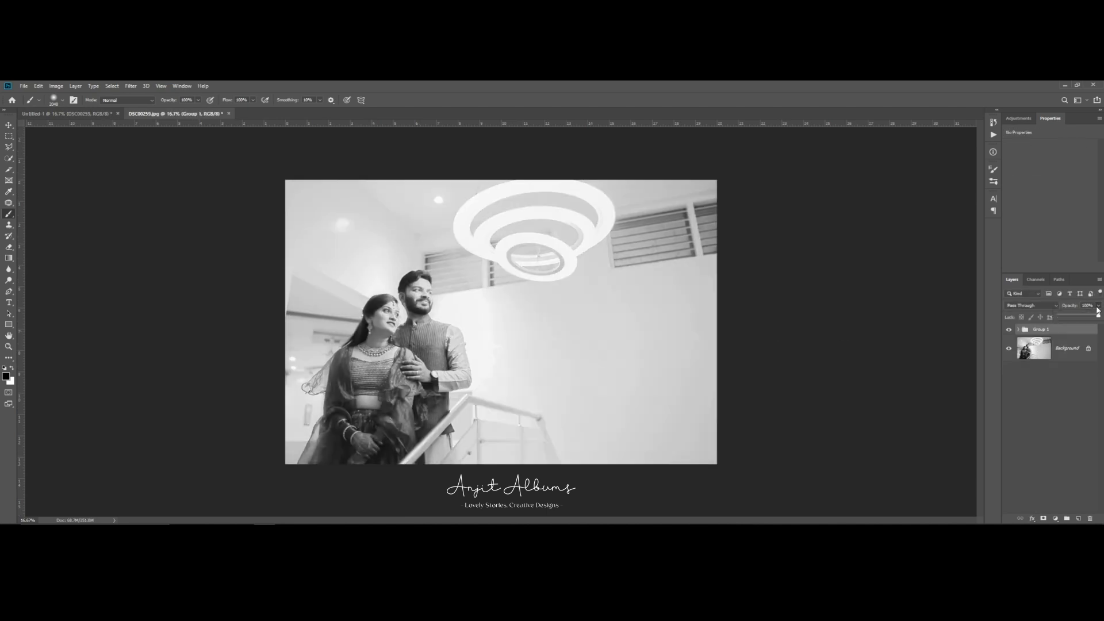
drag(1098, 313, 1070, 317)
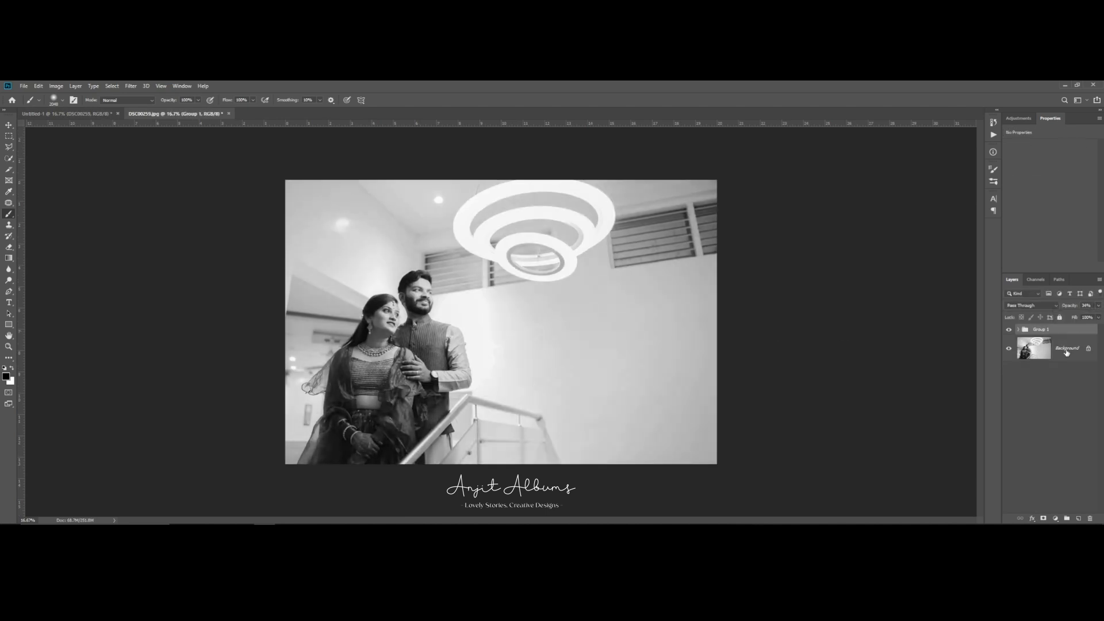
key(ctrl+shift+e)
key(ctrl+s)
click(604, 191)
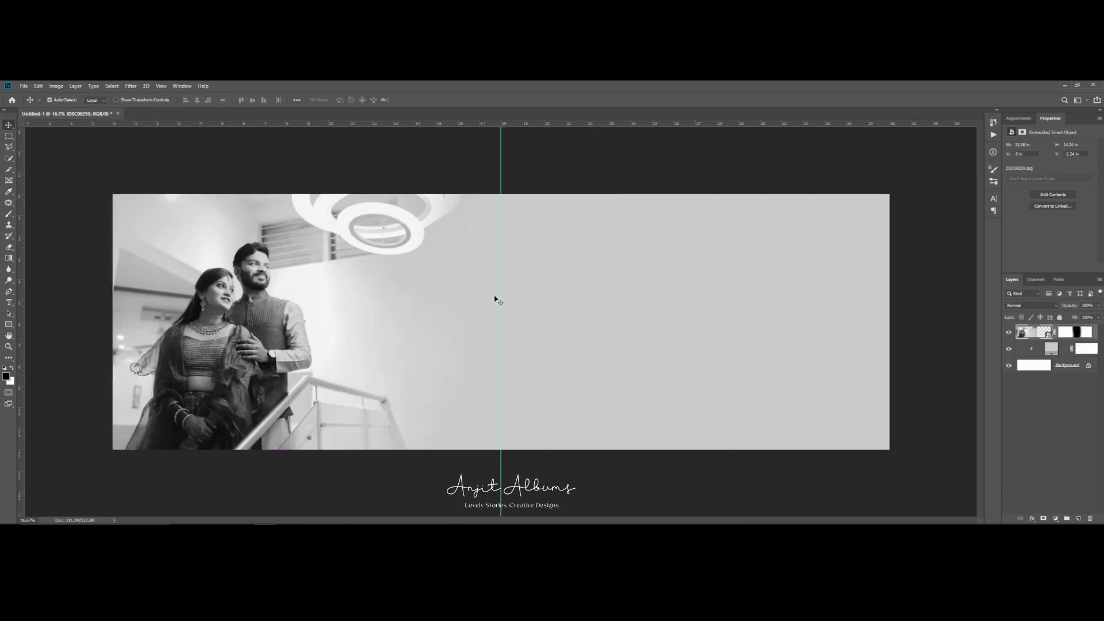
Draw a large black rectangle as a photo frame on a new layer in the empty half of the spread
key(ctrl+semicolon)
scroll(658, 505, up, 4)
drag(628, 521, 688, 520)
scroll(830, 320, down, 2)
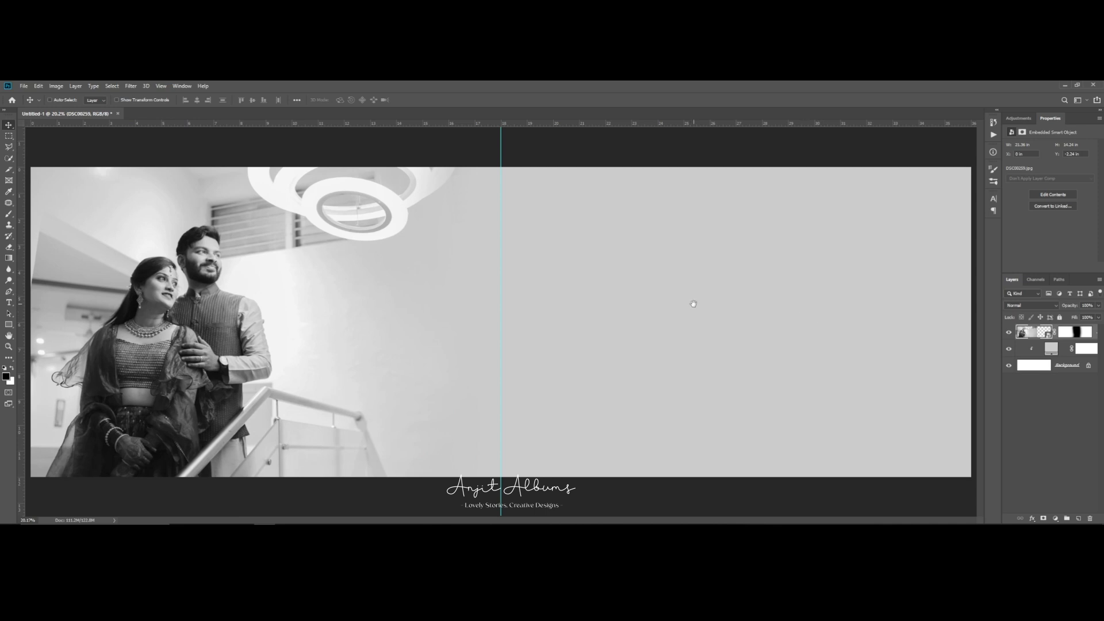
scroll(810, 321, down, 1)
click(1075, 518)
key(u)
drag(531, 226, 780, 393)
Duplicate the black frame beside the original and narrow the copy to about half its width
key(v)
drag(556, 274, 832, 315)
key(ctrl+t)
drag(936, 326, 828, 327)
key(Return)
Select both black frames, stretch them slightly taller and shift them into position on the spread's grey half
right_click(697, 344)
shift+click(697, 344)
key(ctrl+t)
drag(674, 257, 674, 248)
key(Return)
drag(768, 327, 773, 330)
key(shift+Left)
key(shift+Left)
key(shift+Left)
key(shift+Down)
key(shift+Down)
key(shift+Down)
right_click(646, 321)
click(661, 326)
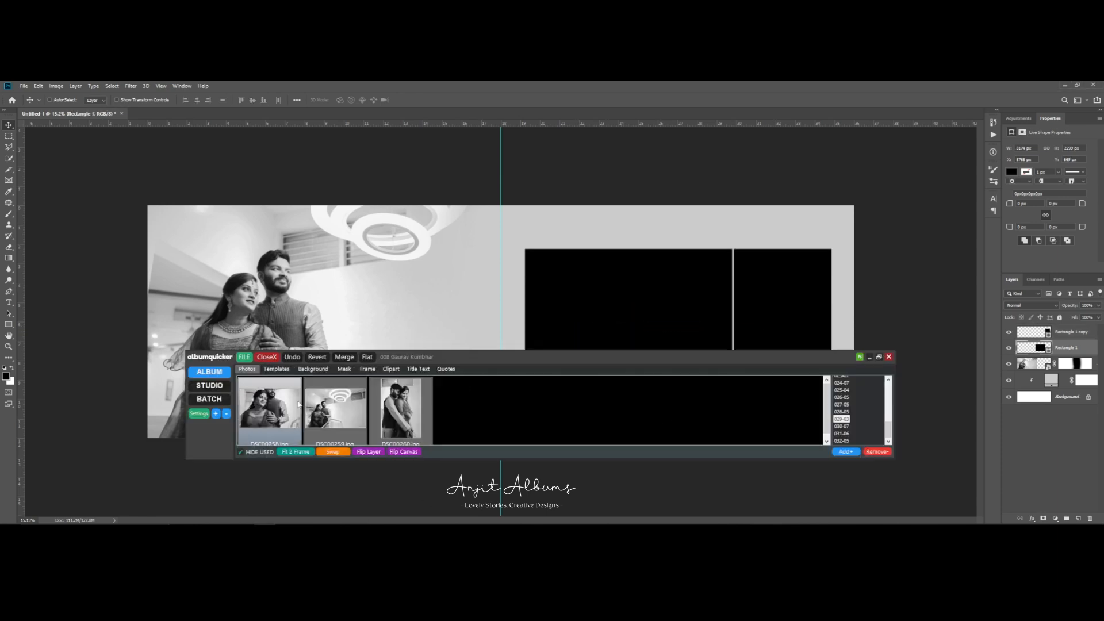
click(284, 411)
right_click(585, 323)
click(603, 326)
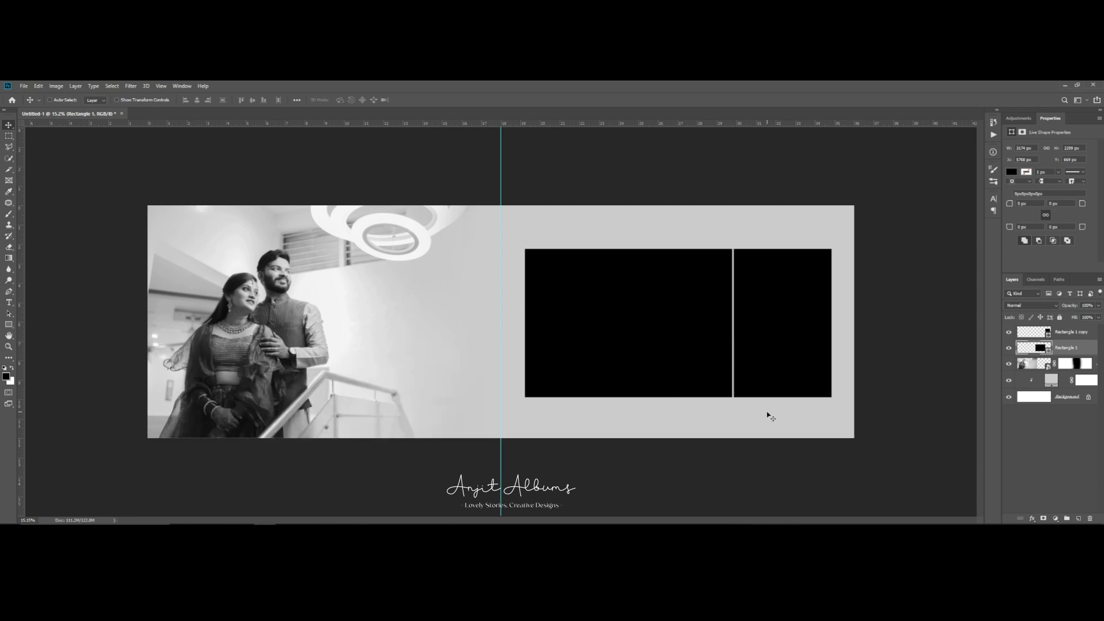
Draw a square shape about 2,430 px wide behind the large frame, on a new layer above the colour fill
right_click(768, 416)
click(790, 417)
click(1078, 519)
key(u)
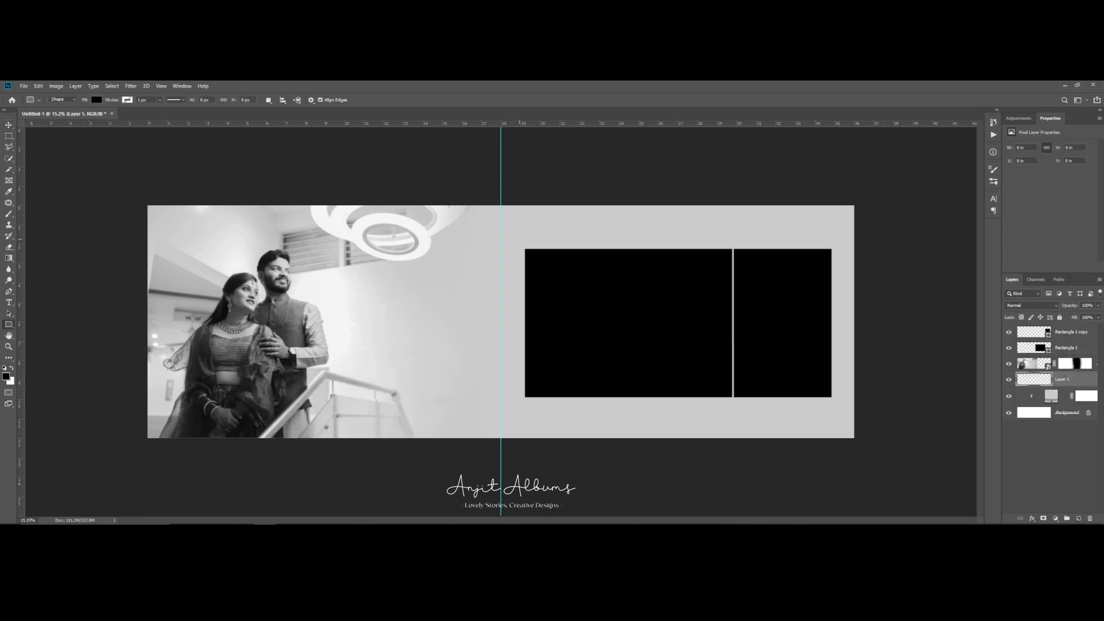
drag(521, 243, 780, 400)
Remove the new square's fill and give it a thin dark stroke
click(1011, 172)
click(1016, 188)
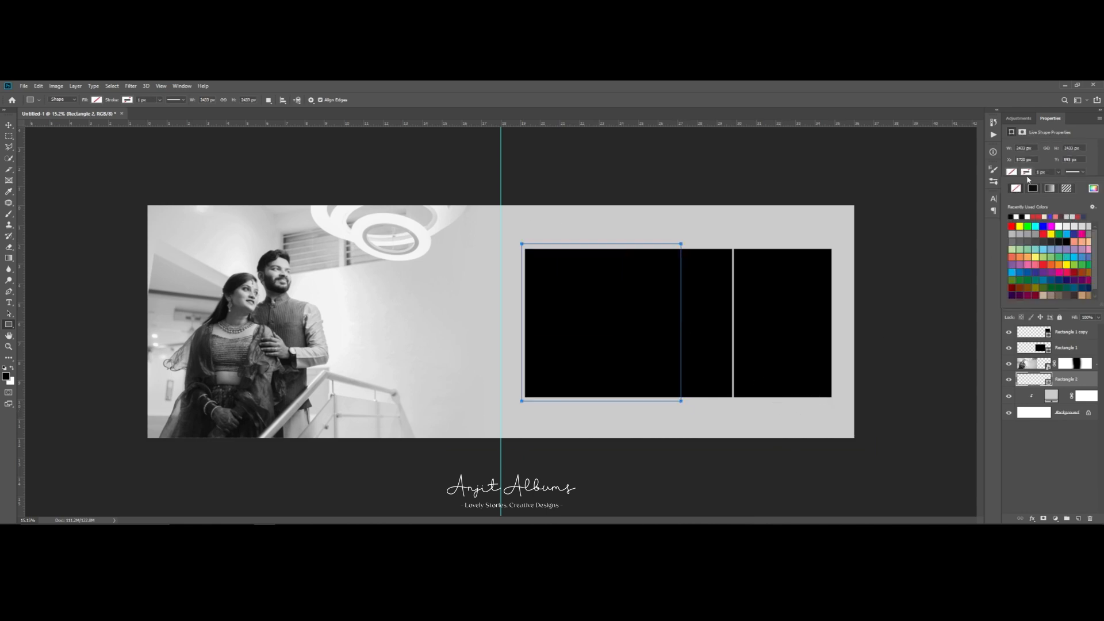
click(1017, 175)
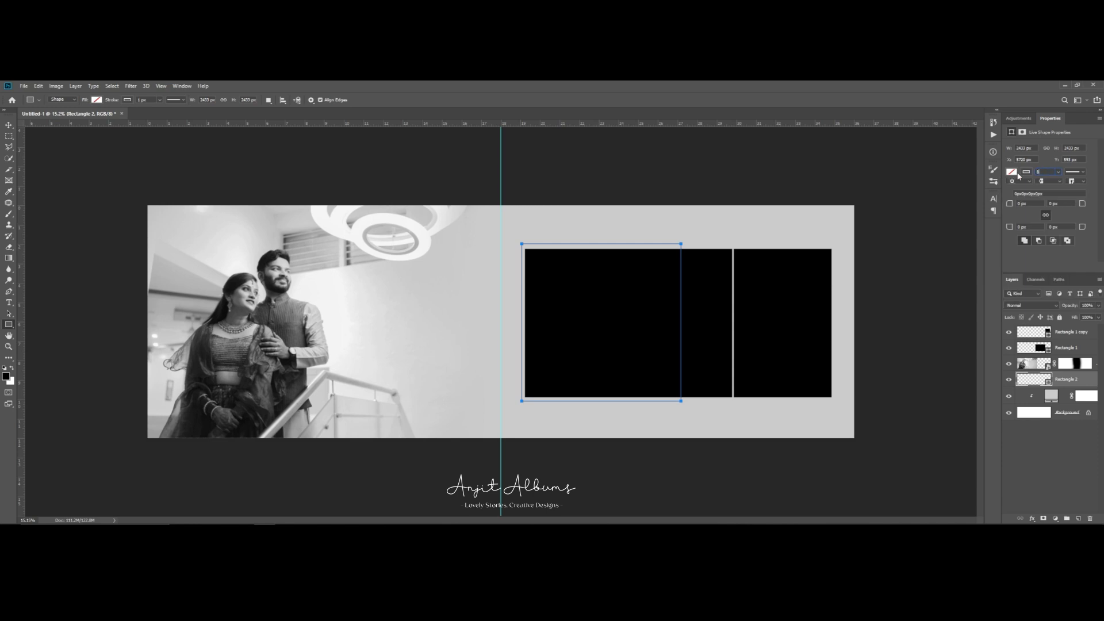
click(8, 125)
Stretch the outline to about 4,800 px wide so it surrounds both frames with an even margin
scroll(650, 298, up, 3)
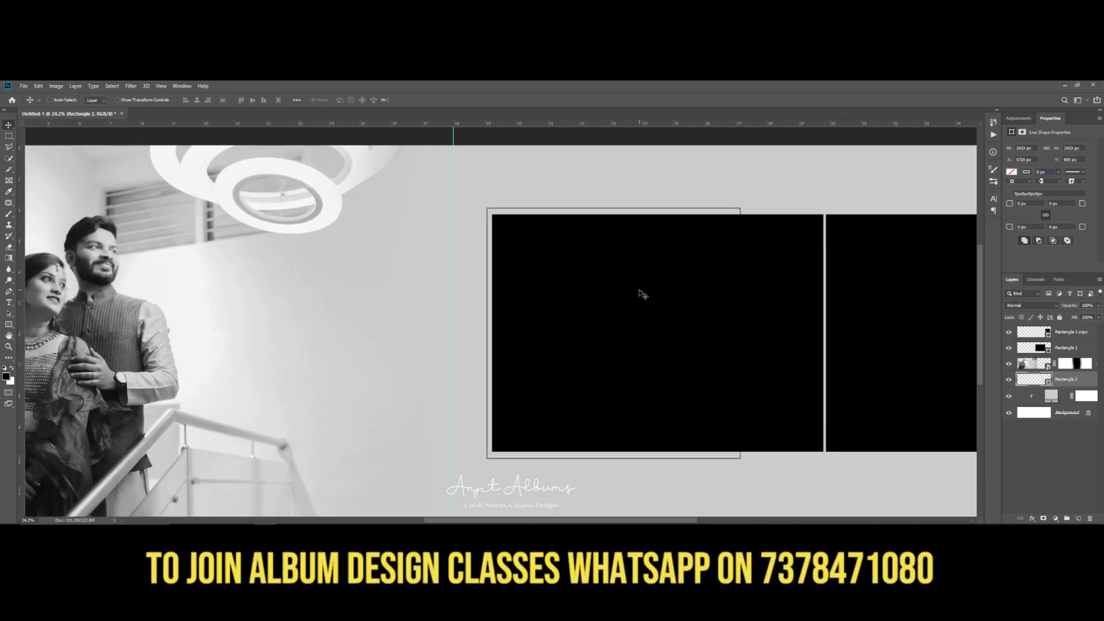
key(ctrl+t)
drag(723, 327, 946, 339)
key(Return)
scroll(767, 310, down, 2)
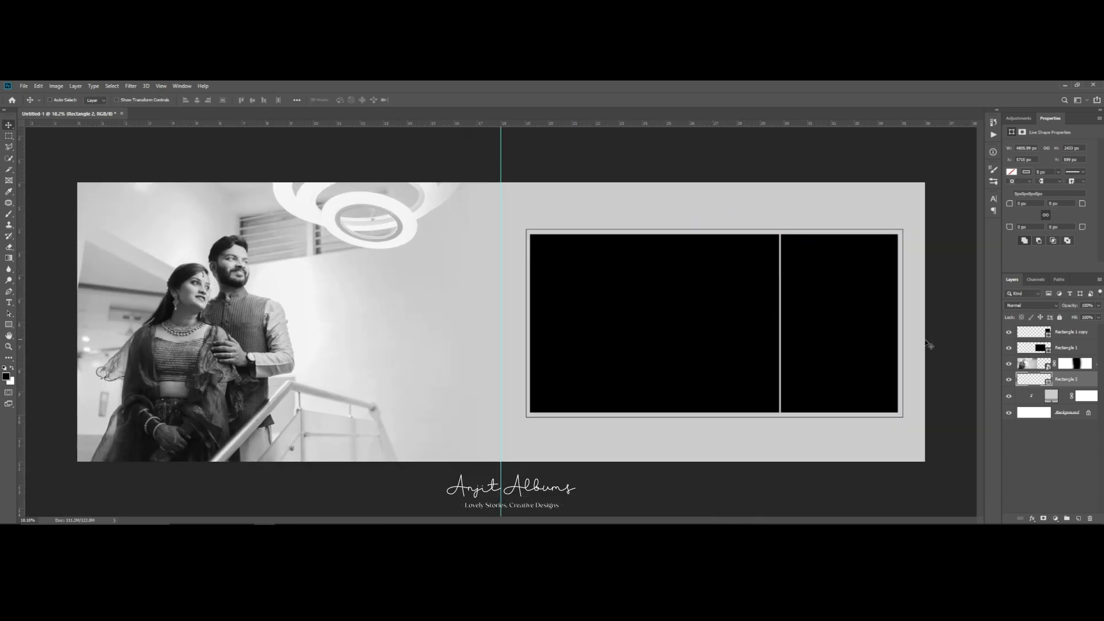
scroll(926, 315, up, 2)
key(ctrl+t)
drag(442, 324, 444, 324)
key(Return)
scroll(449, 332, down, 2)
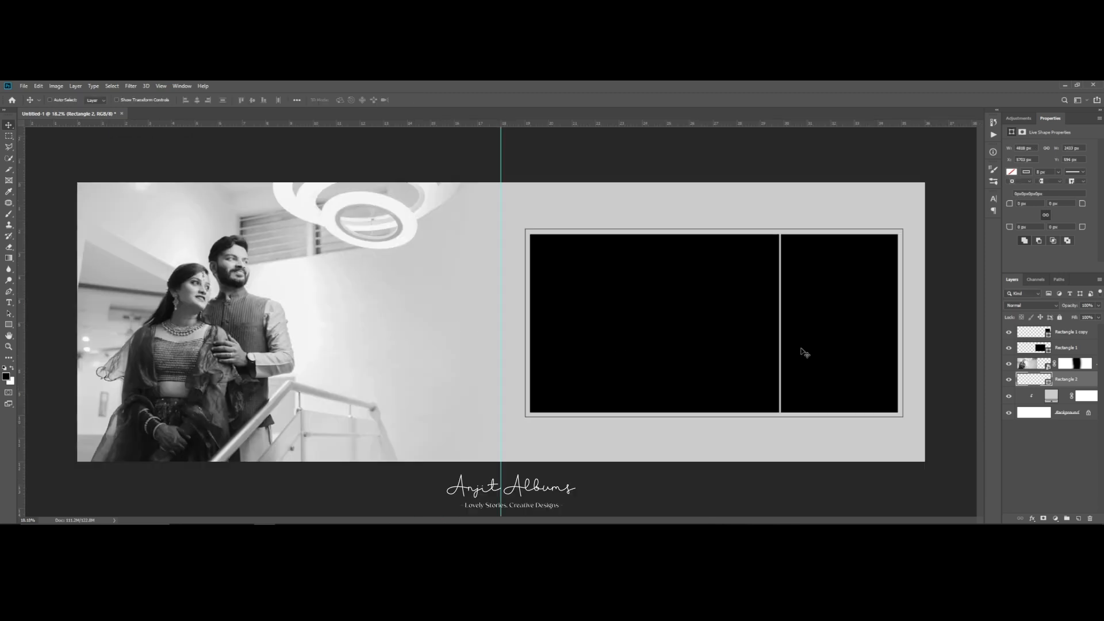
Draw a black square about 514 px wide behind the outline's upper-left corner on a new layer
scroll(803, 352, up, 1)
click(1070, 416)
click(1078, 518)
key(u)
drag(483, 192, 532, 239)
click(8, 125)
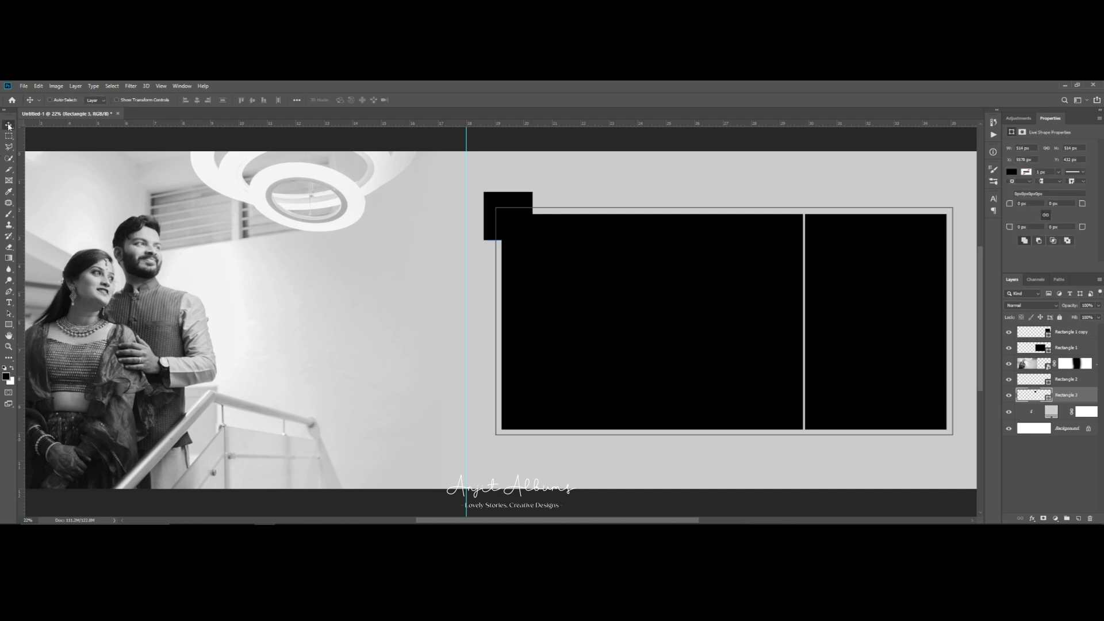
Set the corner square's opacity to 10% and shift it slightly down over the outline's upper-left corner
key(1)
scroll(397, 242, up, 2)
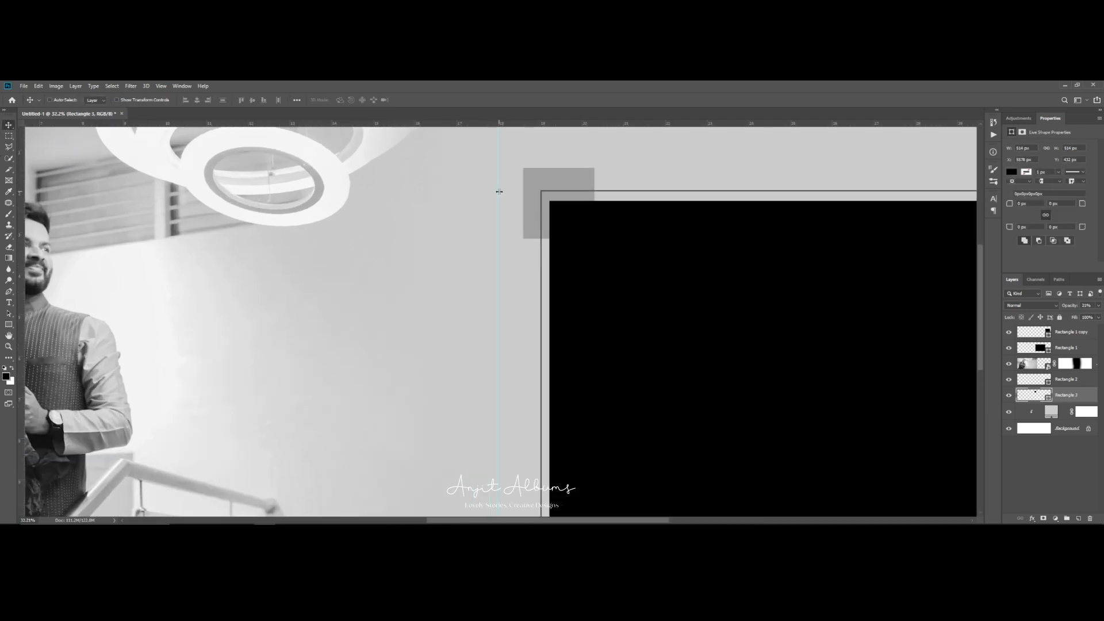
key(1)
scroll(534, 182, up, 2)
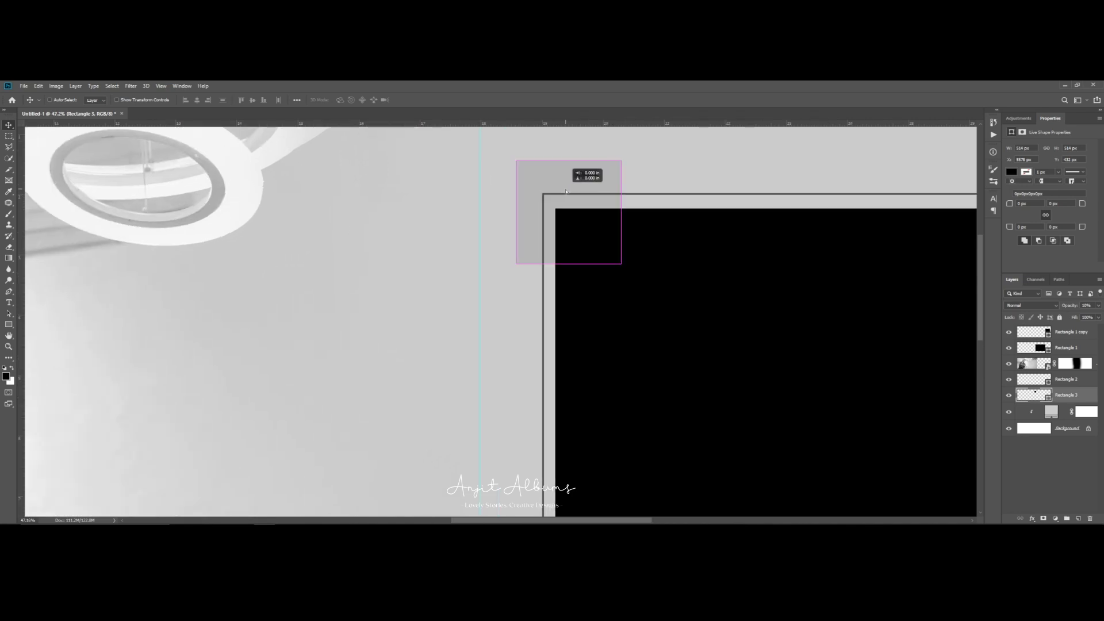
scroll(573, 206, down, 6)
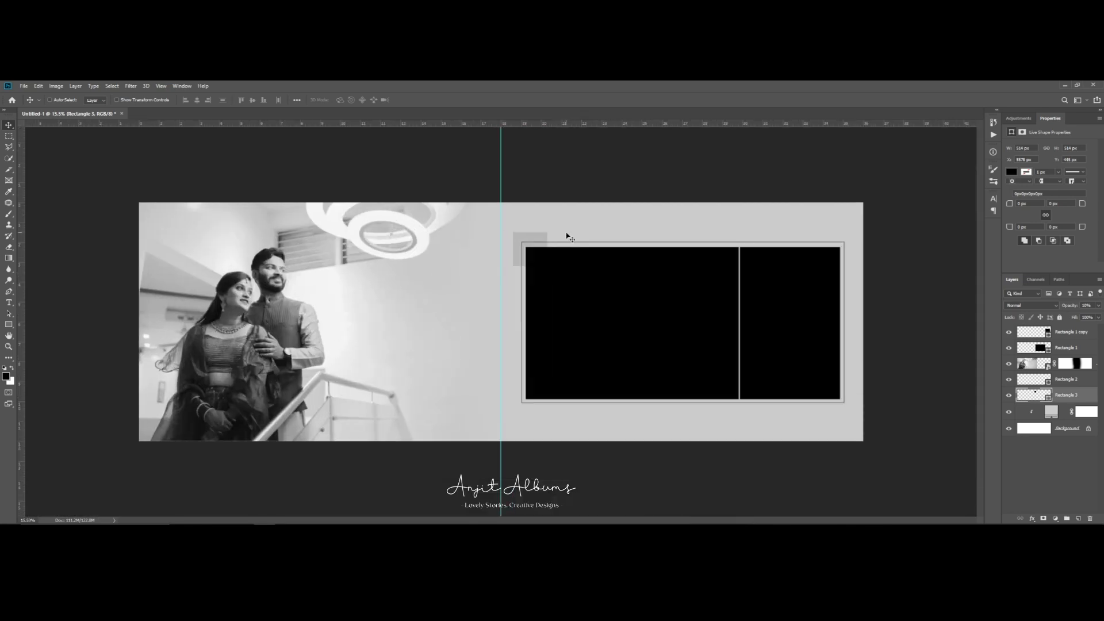
Duplicate the translucent square onto the outline's lower-right corner
drag(578, 249, 920, 427)
scroll(862, 397, up, 2)
scroll(933, 429, down, 1)
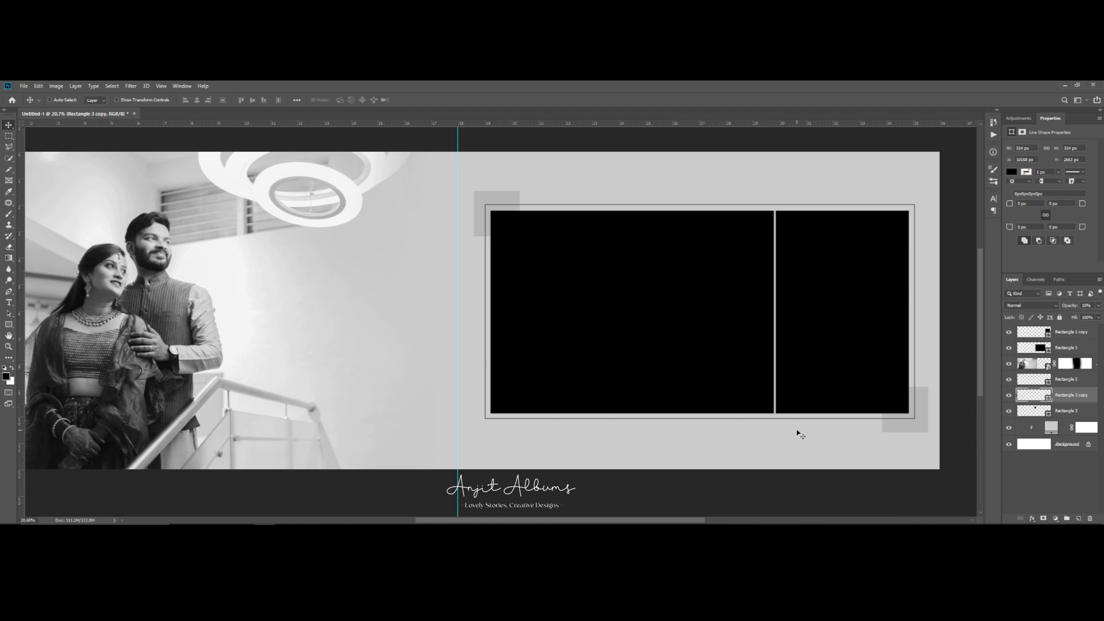
scroll(762, 420, down, 1)
Draw a horizontal bar about 7,400 by 330 px behind the frames on a new layer, running past the spread's right edge
right_click(753, 443)
click(783, 448)
click(1078, 519)
key(u)
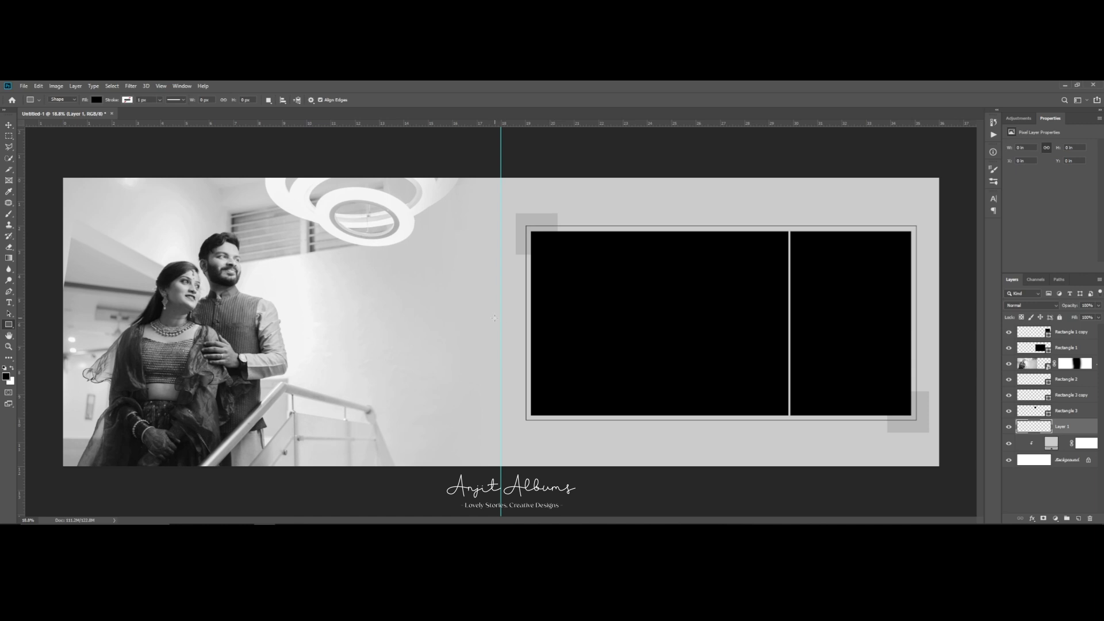
drag(352, 318, 955, 345)
click(5, 128)
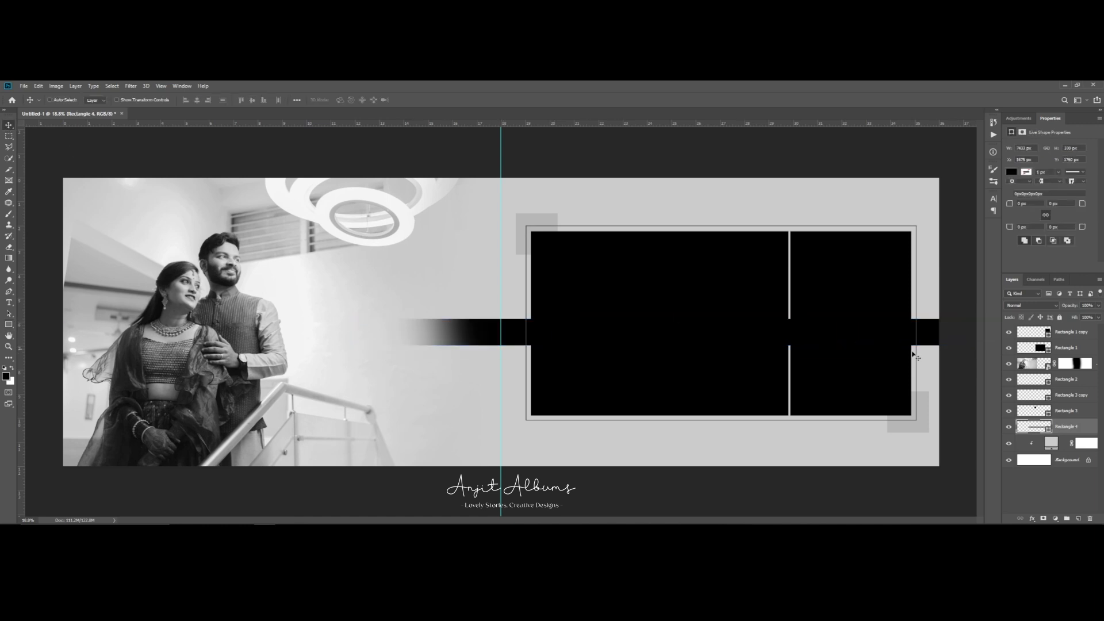
Move the couple photo layer beneath the shape layers and recolour the bar with a light grey sampled from the wall
drag(1028, 365, 1023, 430)
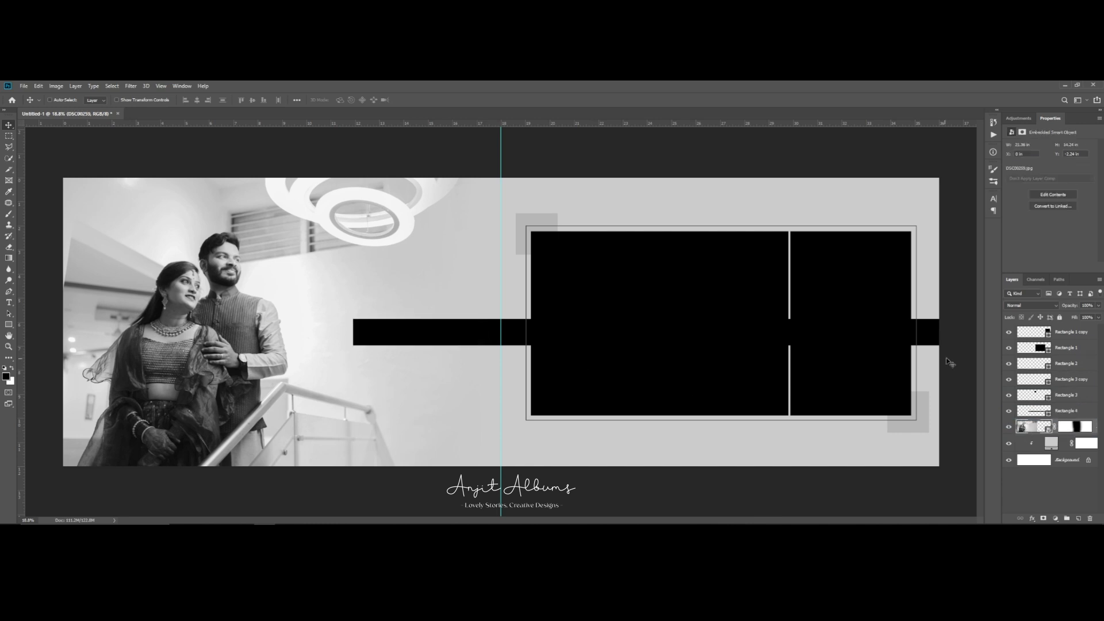
right_click(437, 331)
click(454, 335)
double_click(1046, 417)
click(324, 317)
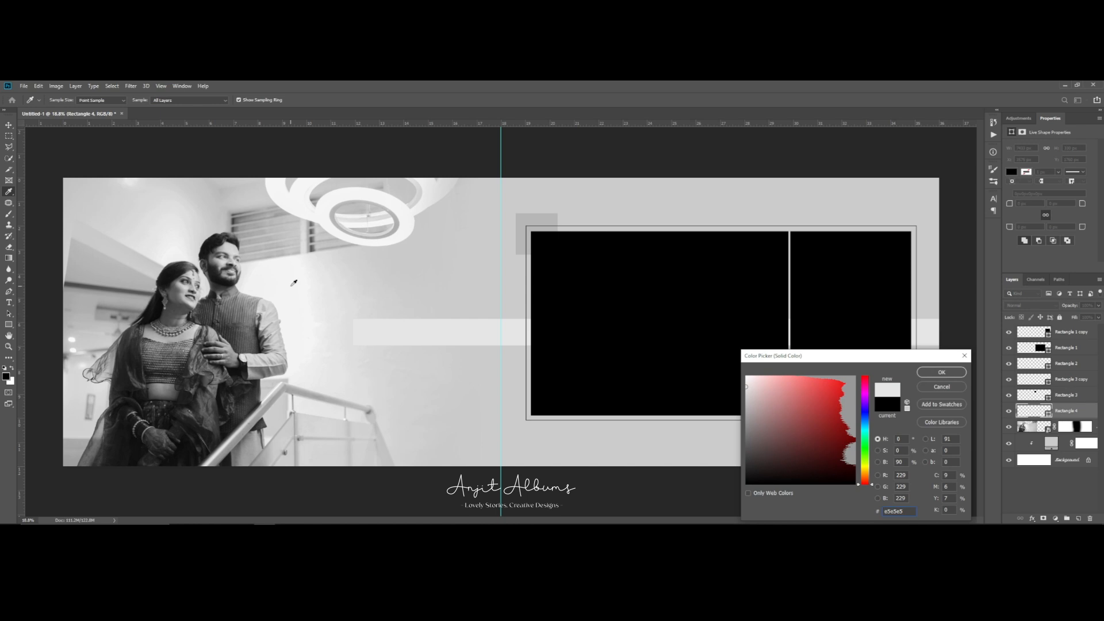
key(Return)
Extend the bar's left end farther toward the couple
key(ctrl+t)
drag(350, 332, 314, 333)
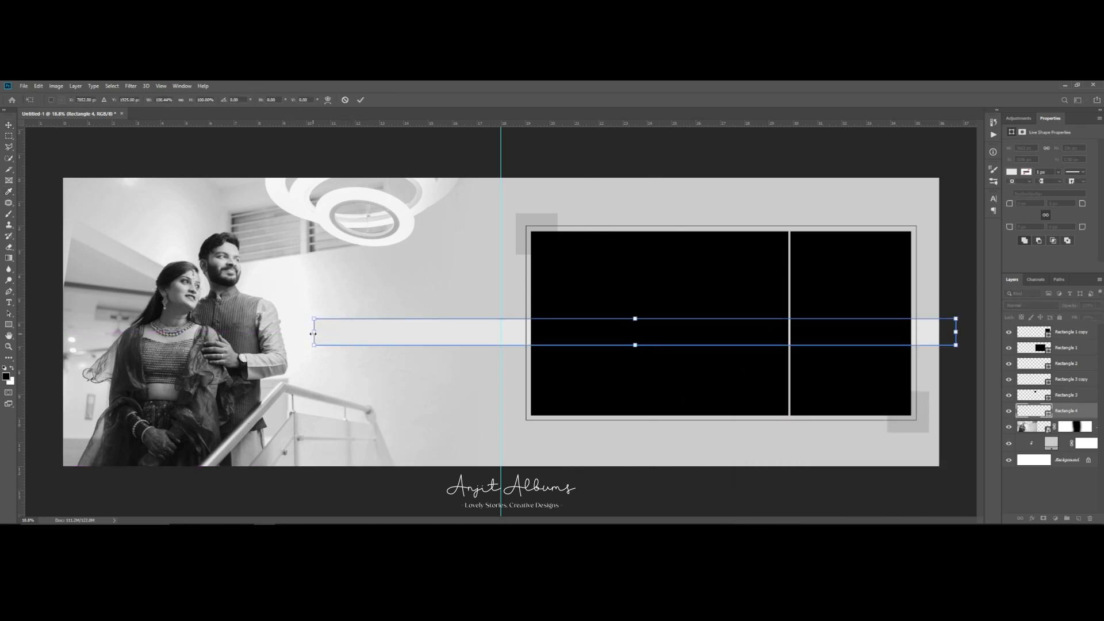
key(Return)
Set the bar's colour to #ebeaea and lower its opacity to 42%
double_click(1047, 416)
text(ebeaea)
key(Return)
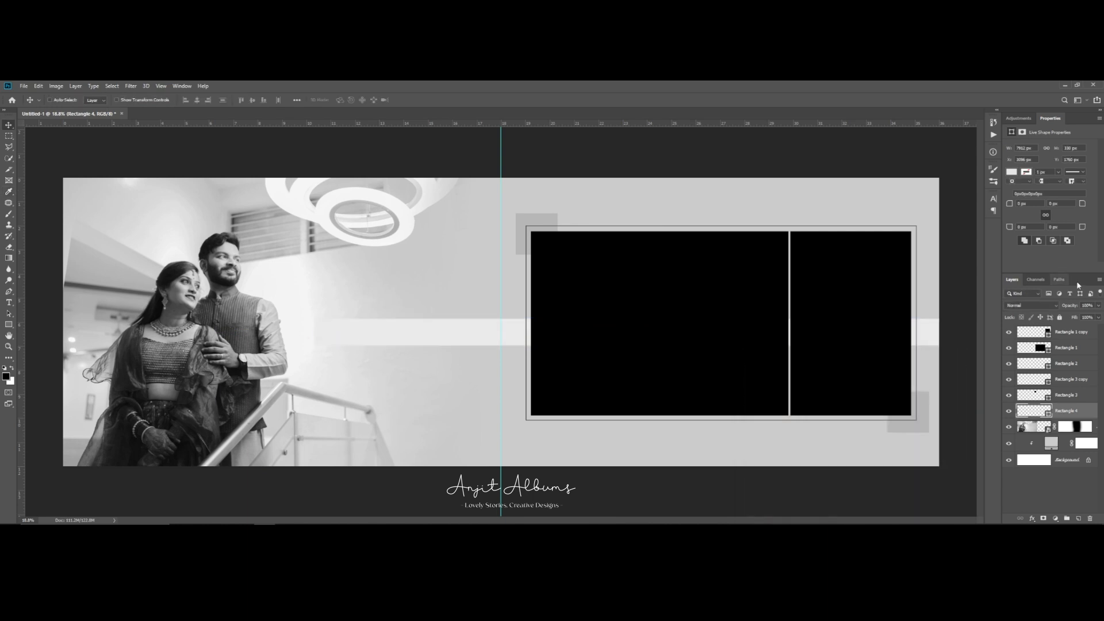
drag(1071, 316, 1079, 317)
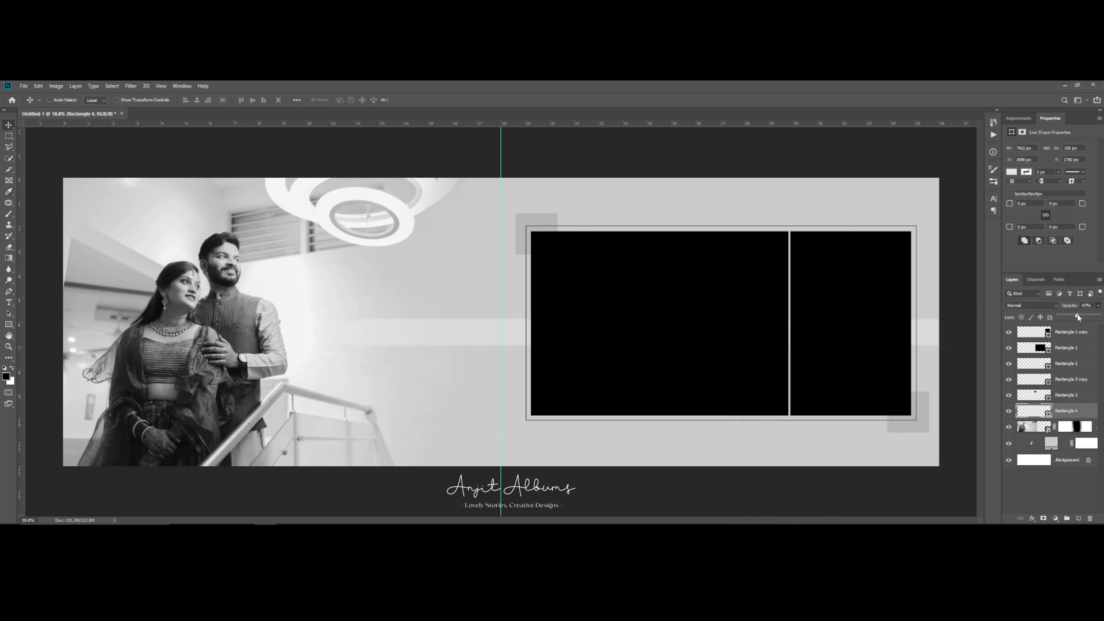
click(1079, 518)
key(b)
drag(316, 304, 299, 349)
key(ctrl+z)
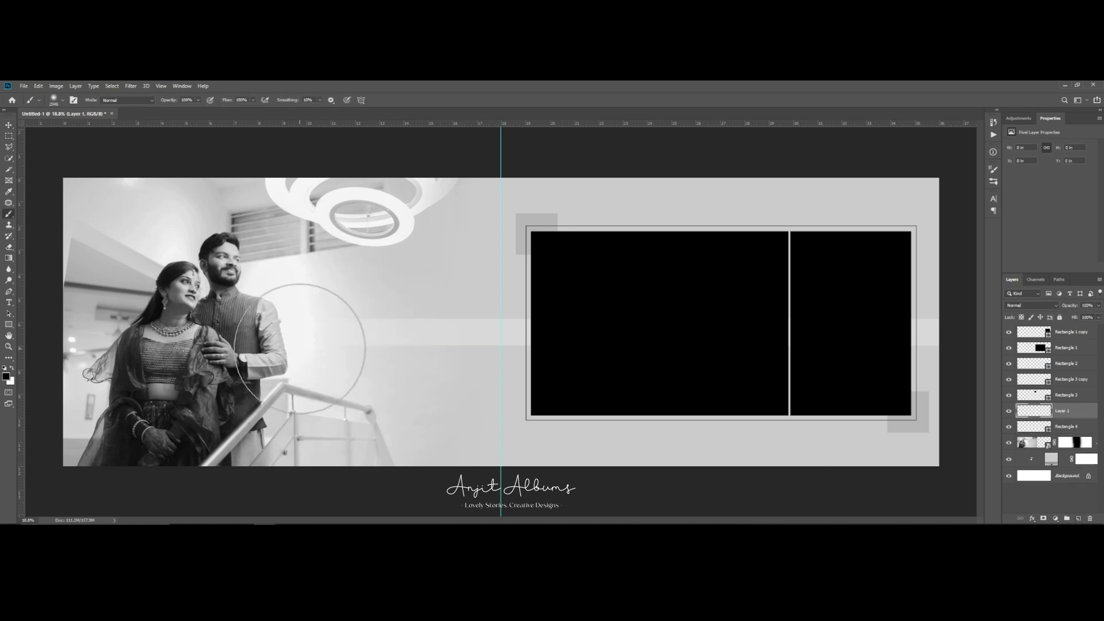
Add a layer mask to the bar and paint out its left end so it fades into the photo's wall
click(1070, 427)
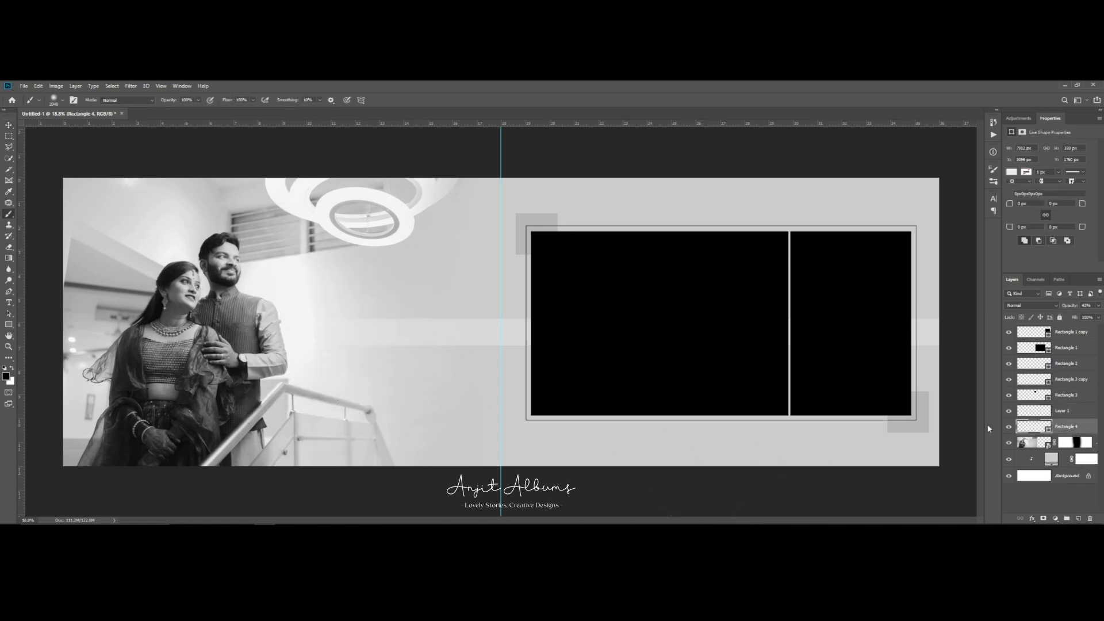
click(1044, 519)
drag(336, 333, 325, 364)
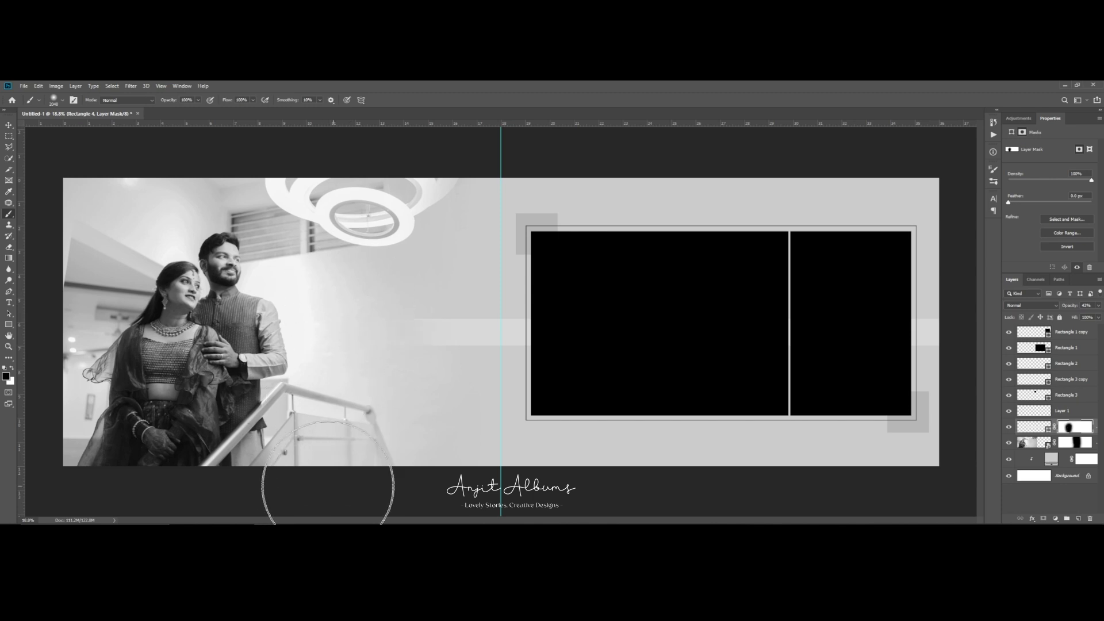
click(412, 323)
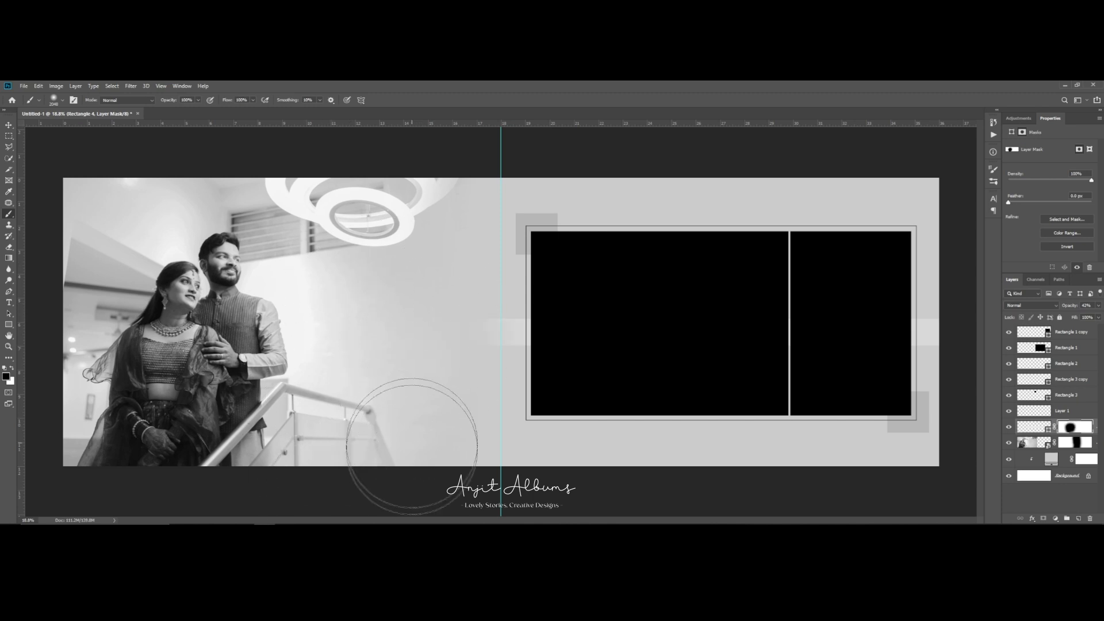
Switch to albumquicker and place DSC00258.jpg in the large frame and DSC00260.jpg in the narrow frame
key(v)
scroll(505, 318, down, 1)
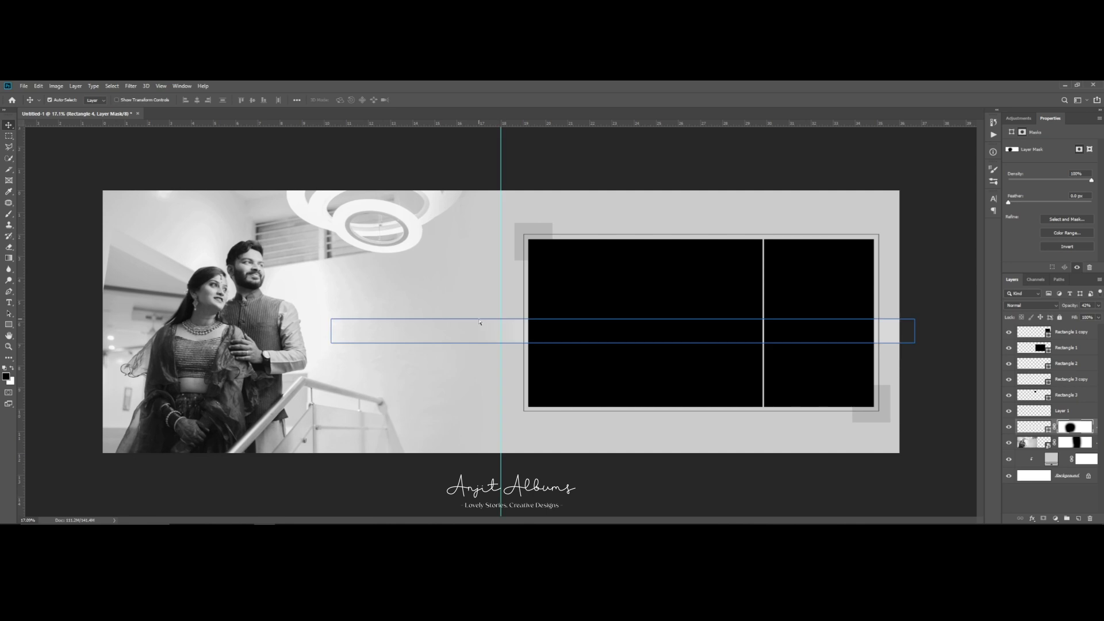
ctrl+click(641, 328)
right_click(644, 339)
click(654, 343)
click(329, 532)
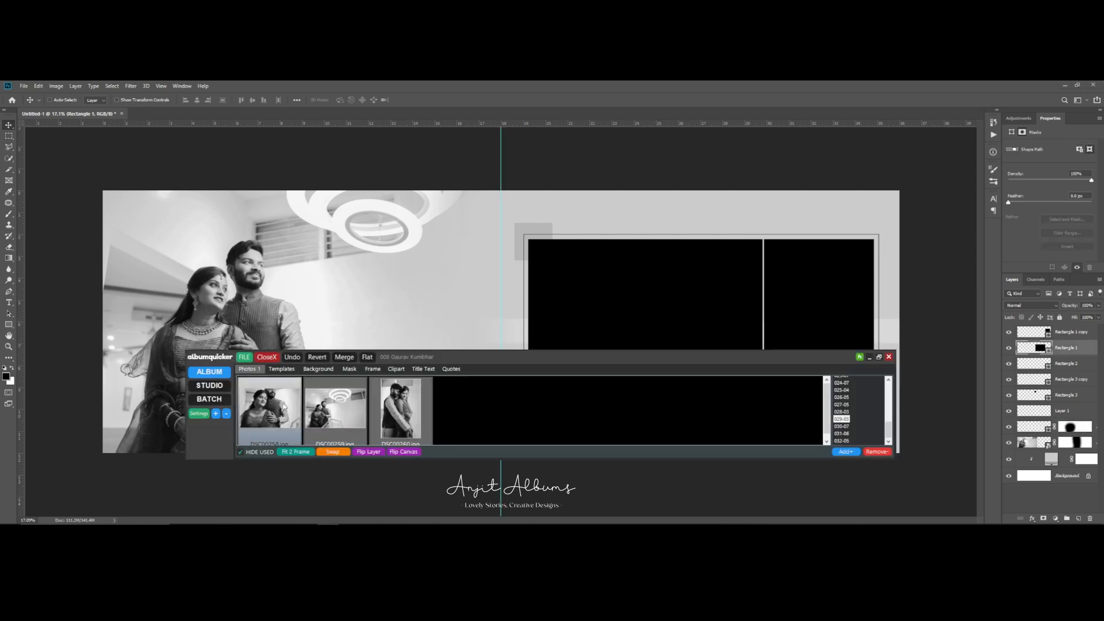
drag(283, 405, 787, 274)
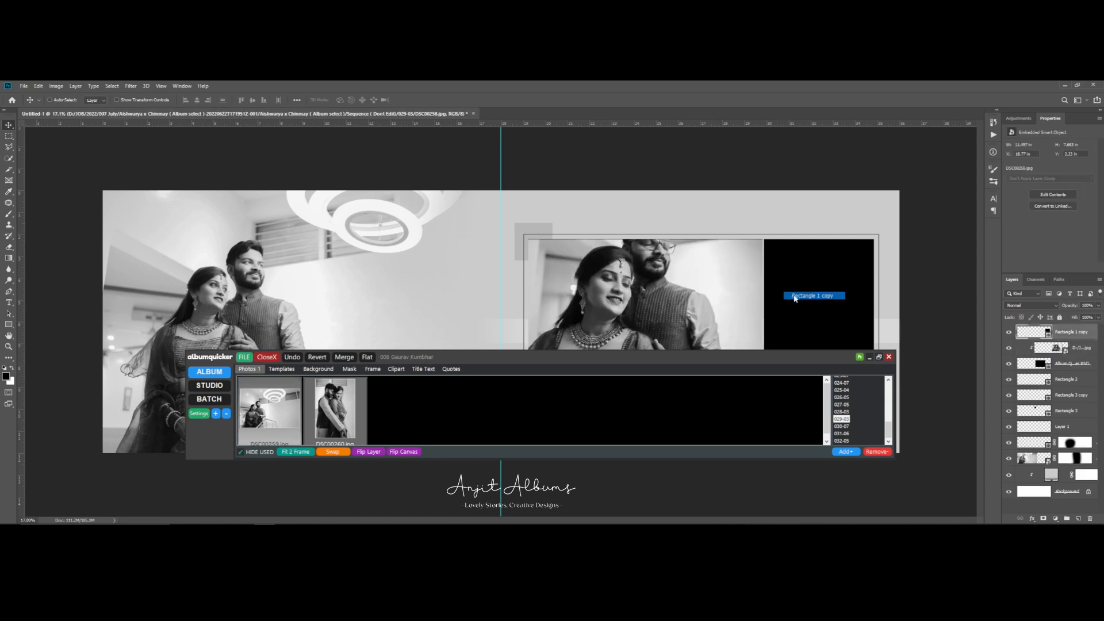
click(870, 357)
Scale and reposition the photo in the large frame, and adjust the fit of the photo in the narrow frame
ctrl+click(659, 323)
key(ctrl+t)
drag(774, 237, 787, 239)
drag(740, 272, 751, 278)
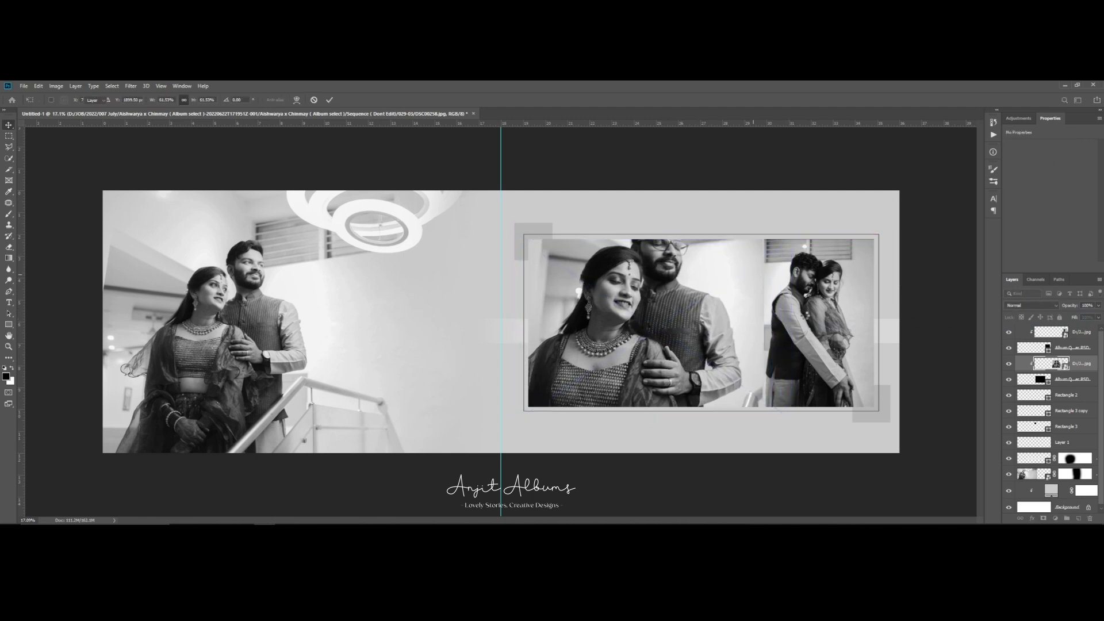
key(Return)
ctrl+click(819, 304)
key(ctrl+t)
key(Return)
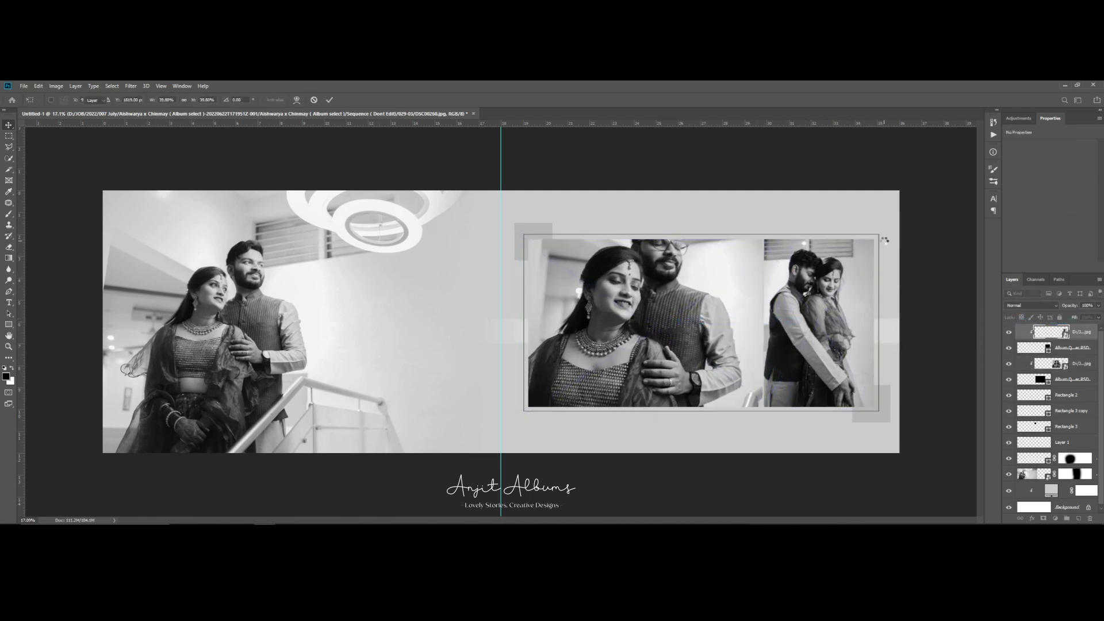
Add a Stroke layer effect with a size of 6 px to the large photo frame
right_click(655, 351)
click(662, 360)
click(1032, 518)
click(1052, 461)
click(714, 358)
click(747, 376)
key(Return)
mouse_move(729, 264)
mouse_down()
mouse_move(382, 296)
mouse_move(326, 290)
mouse_up()
text(6)
key(Return)
Copy the large frame's stroke layer style onto the narrow photo frame
right_click(805, 320)
click(727, 330)
right_click(799, 301)
click(765, 313)
key(ctrl+shift+v)
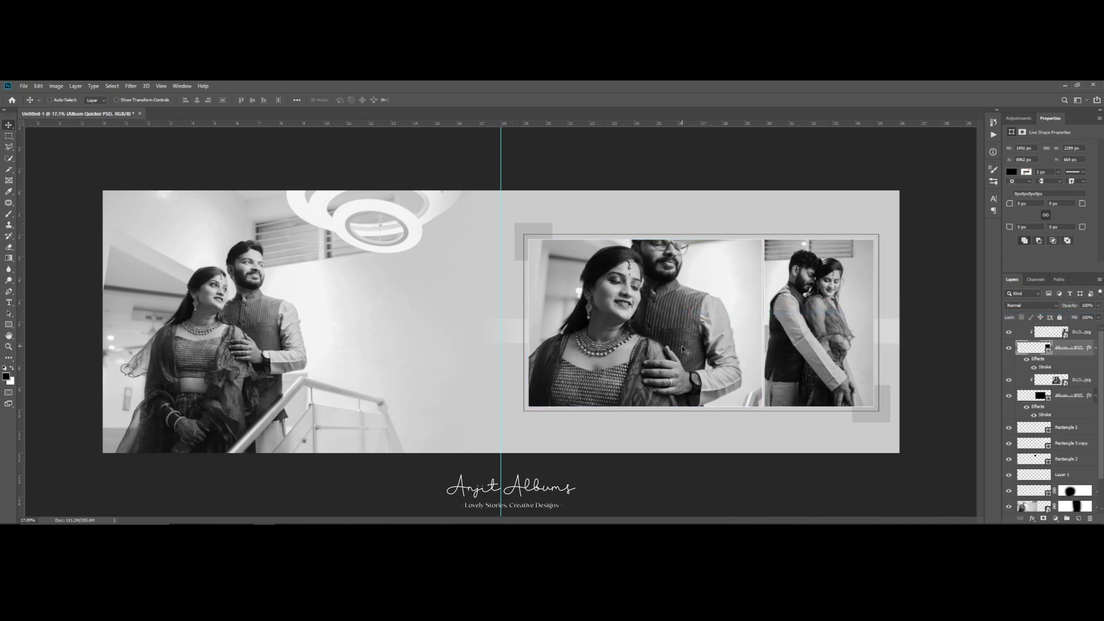
Select the large background couple photo on the spread and open its embedded smart object for editing
scroll(496, 326, down, 1)
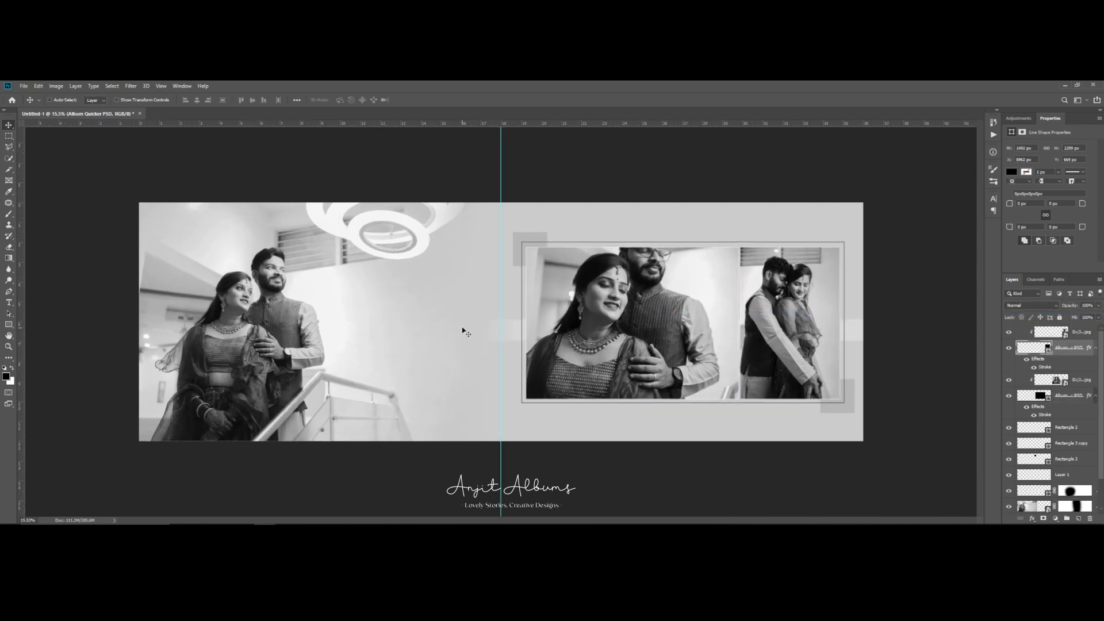
scroll(464, 331, up, 1)
scroll(333, 316, up, 2)
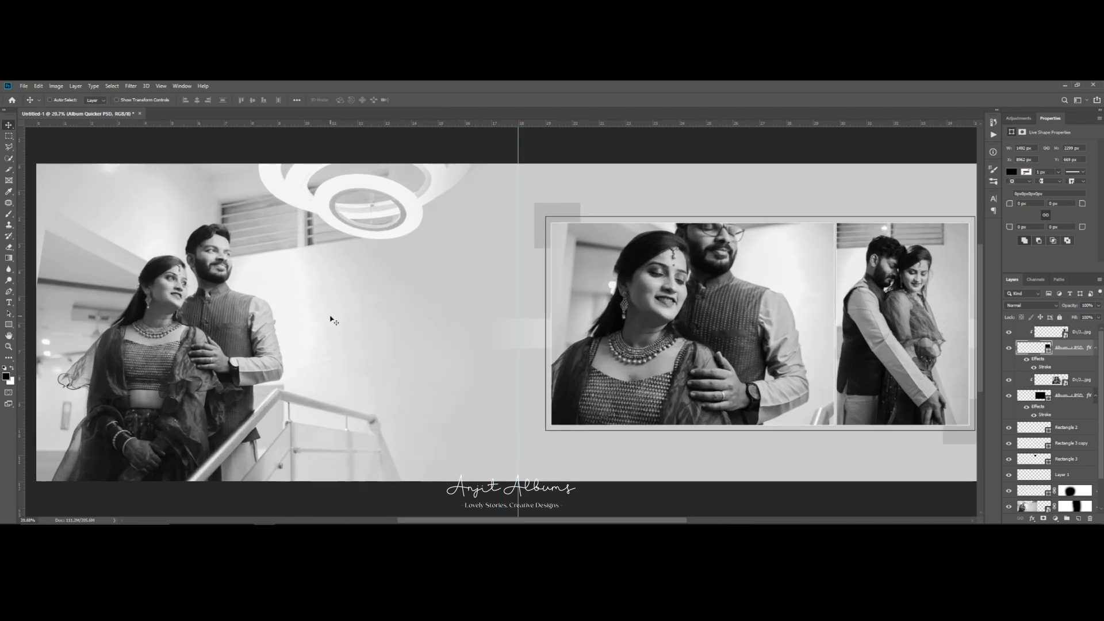
scroll(253, 299, down, 1)
right_click(243, 296)
click(262, 300)
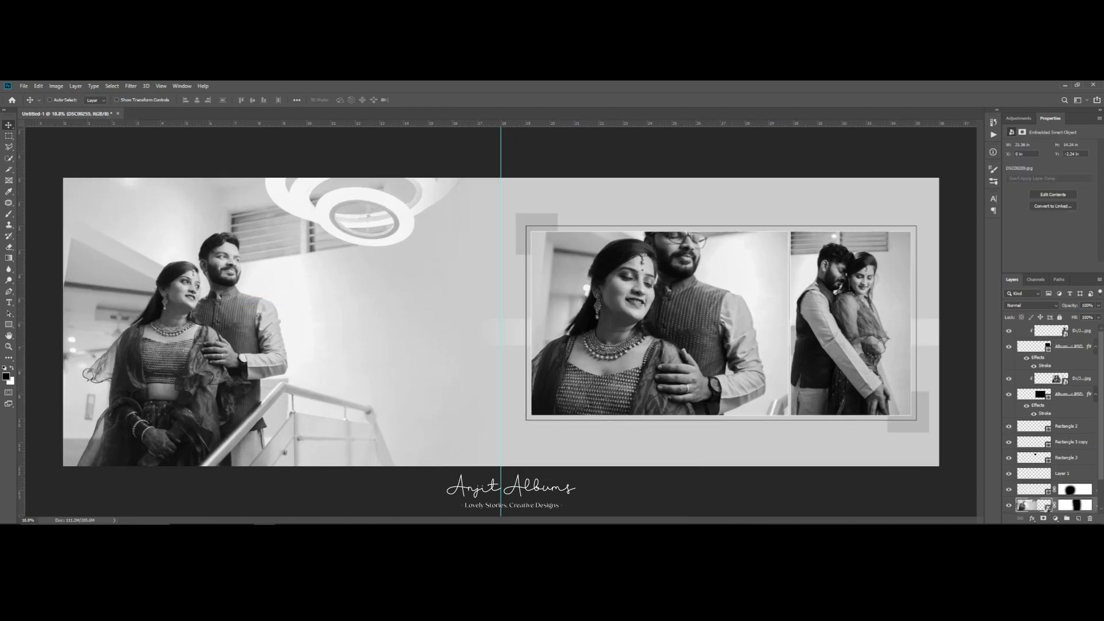
double_click(1048, 509)
scroll(601, 350, up, 1)
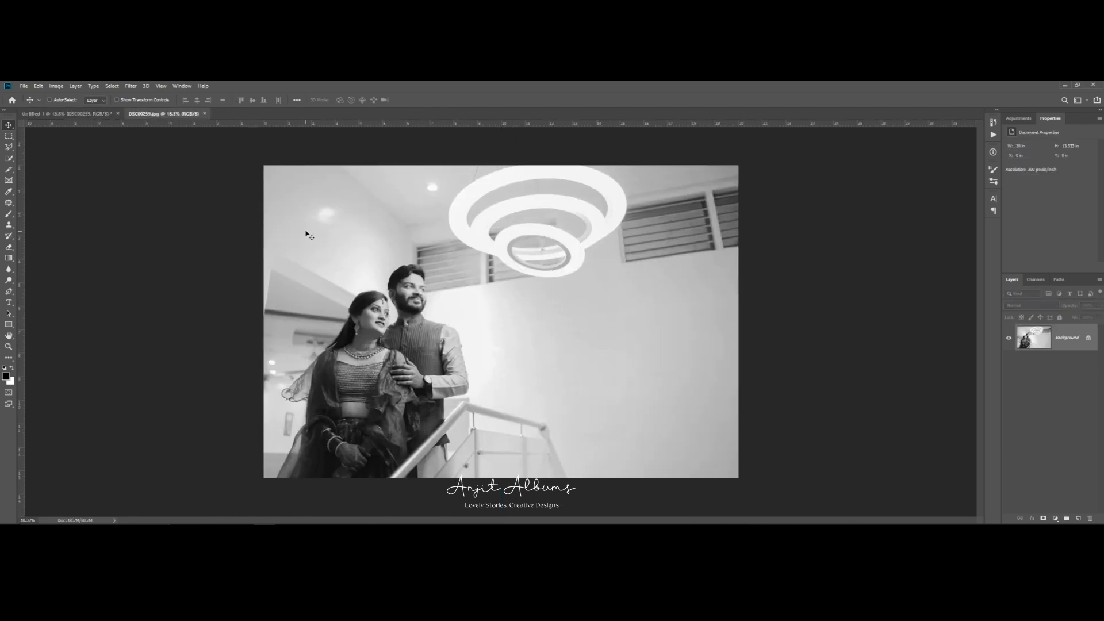
Place the bokeh lights image over the couple photo, scale it to cover the photo, and set its blend mode to Screen
click(264, 531)
drag(265, 531, 569, 268)
key(Return)
key(ctrl+t)
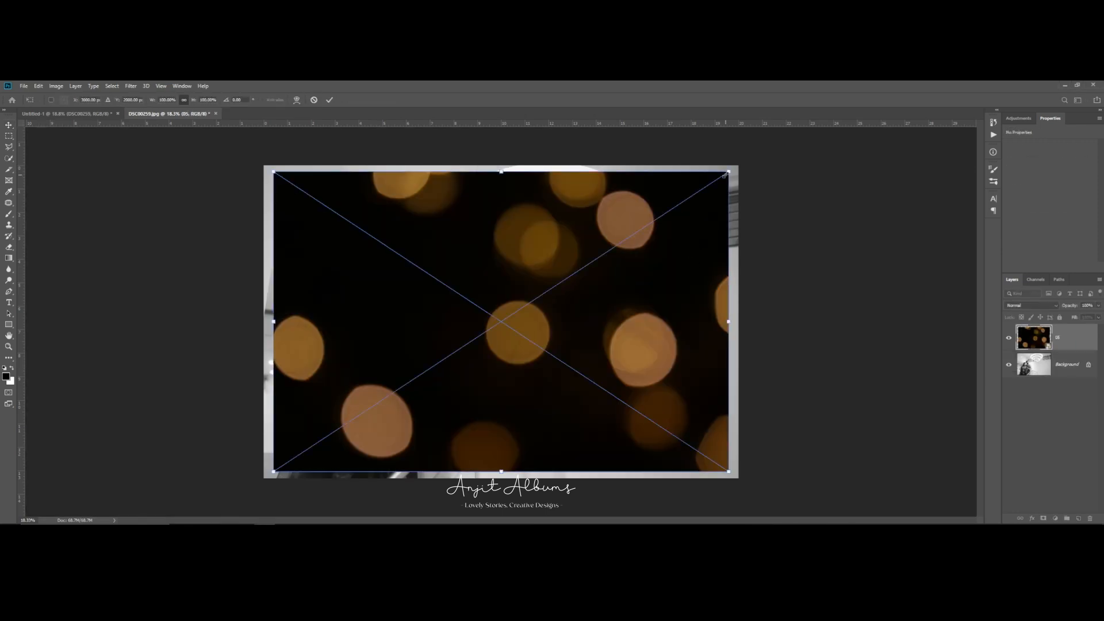
key(Return)
click(1031, 305)
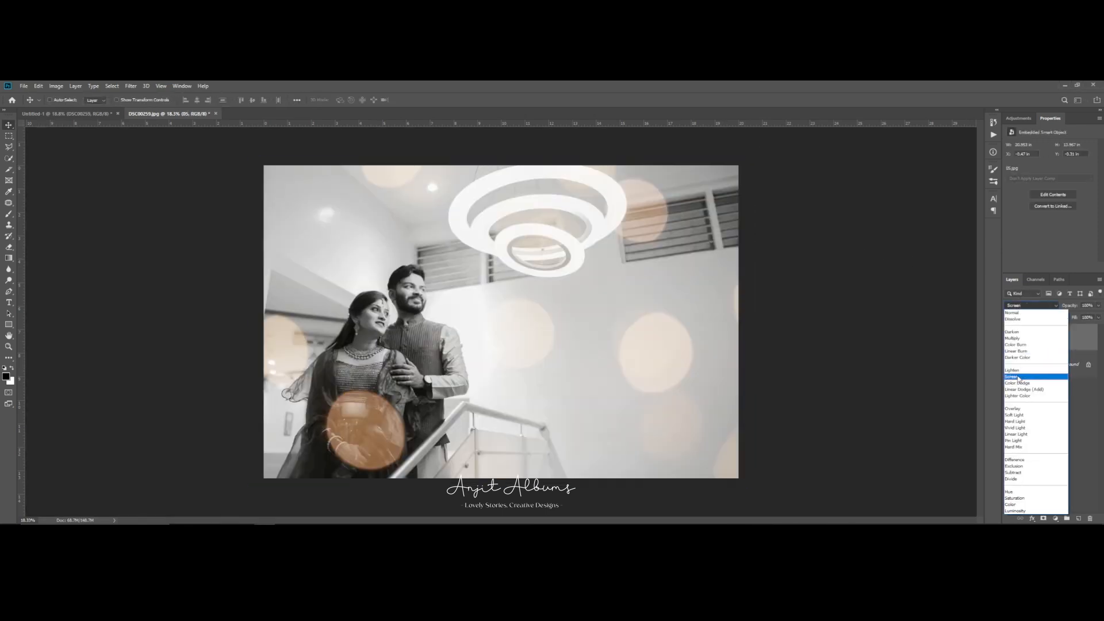
click(1018, 376)
click(492, 322)
Fully desaturate the bokeh overlay with a Hue/Saturation adjustment
key(ctrl+u)
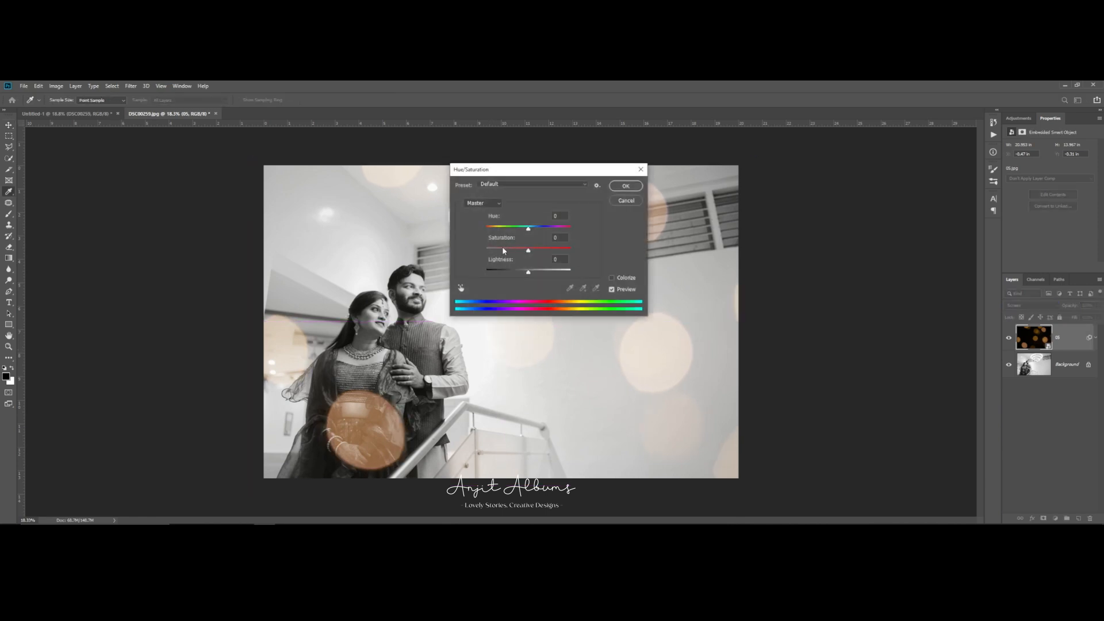
drag(504, 250, 486, 250)
key(Return)
Scale the bokeh overlay down so that it covers only part of the photo
key(ctrl+t)
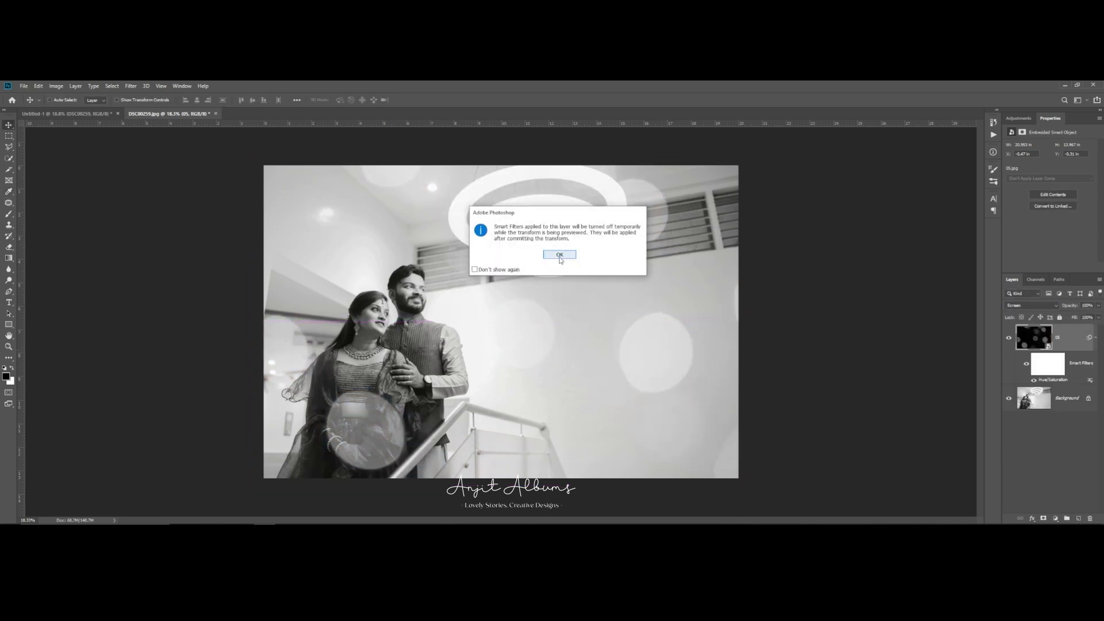
click(560, 254)
drag(744, 323, 607, 321)
key(Return)
key(ctrl+t)
key(Return)
key(Return)
Enlarge and rotate the bokeh overlay, and move it over the plain wall to the right of the couple
key(ctrl+t)
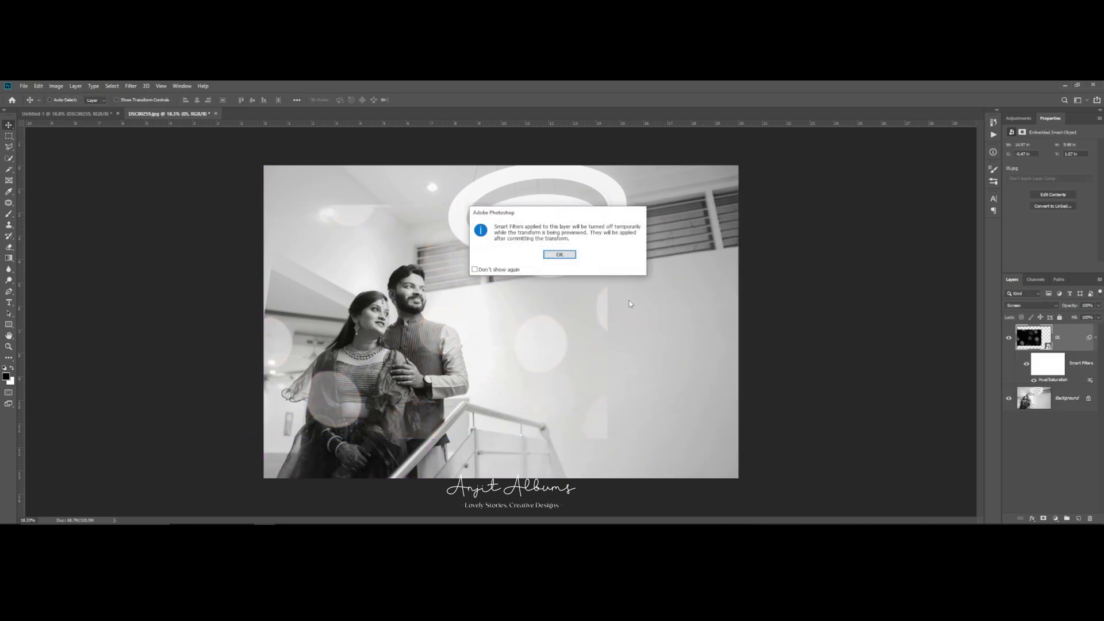
click(563, 255)
drag(618, 288, 377, 184)
drag(455, 297, 629, 378)
key(Return)
key(ctrl+t)
click(560, 255)
scroll(575, 255, down, 5)
drag(634, 232, 705, 185)
drag(658, 259, 660, 300)
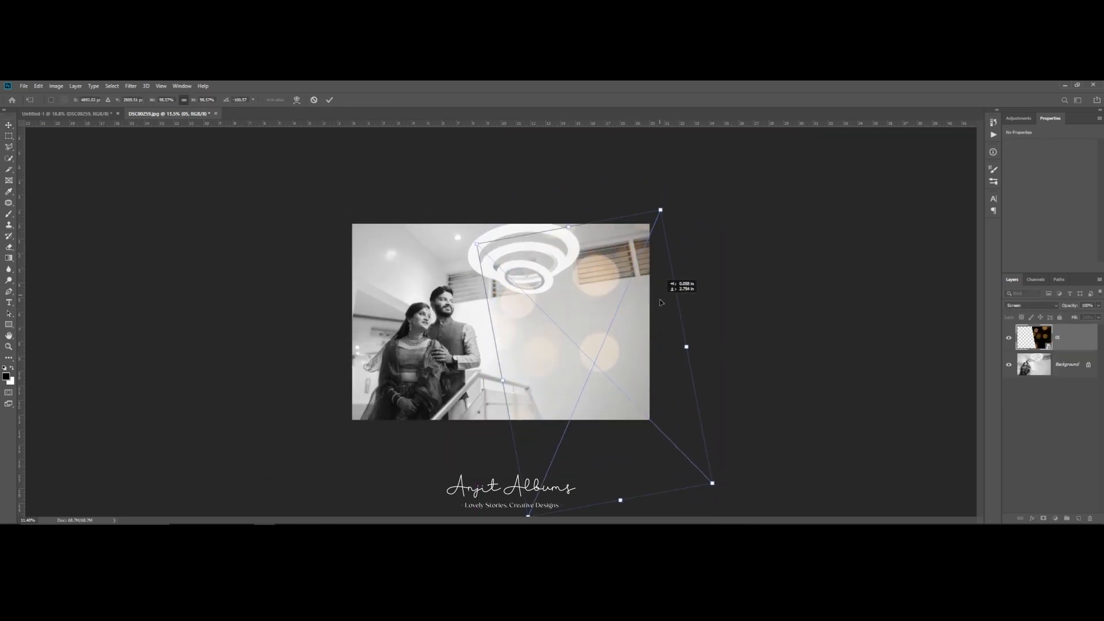
key(Return)
key(ctrl+plus)
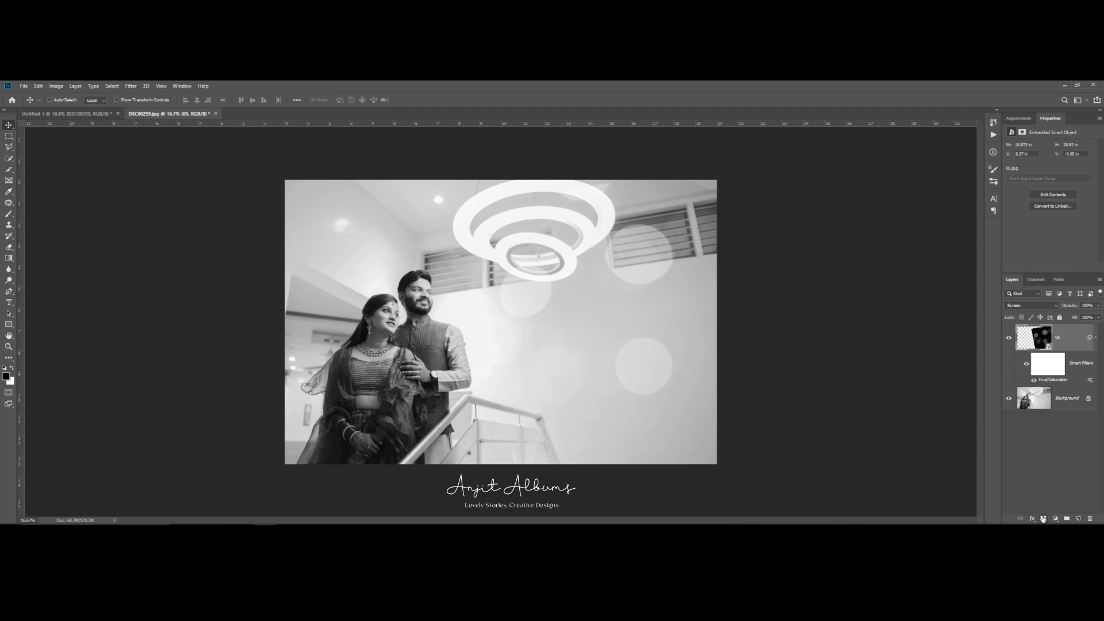
Mask the bokeh overlay, brush out the part beside the couple, and merge it with the background layer
click(1042, 518)
key(b)
mouse_move(489, 299)
mouse_down()
mouse_move(506, 357)
mouse_move(517, 320)
mouse_move(549, 502)
mouse_up()
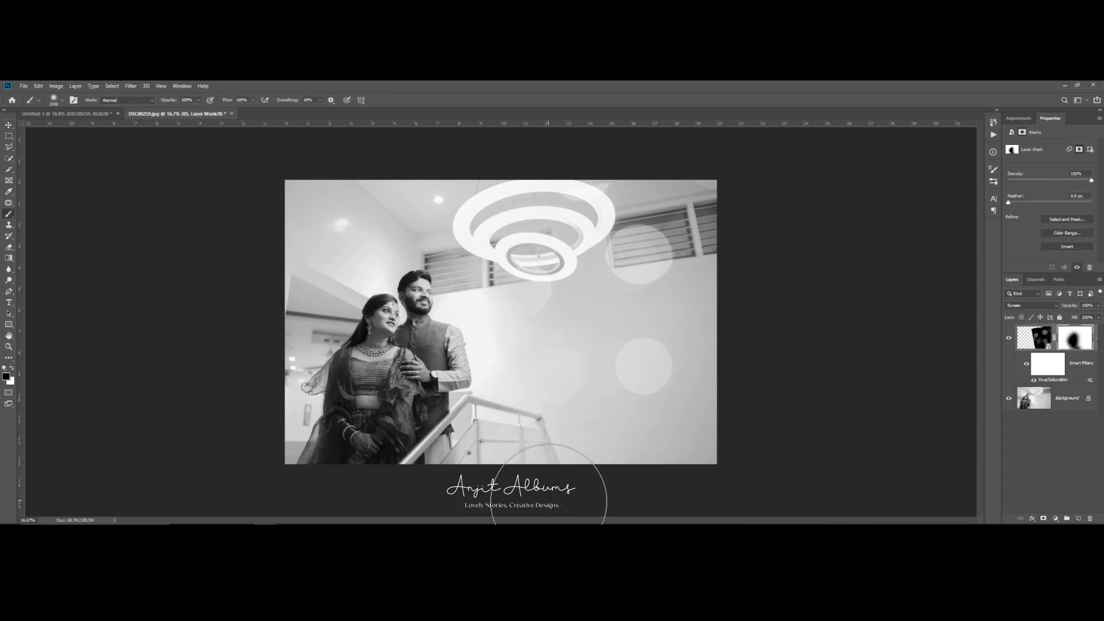
shift+click(1062, 408)
key(ctrl+e)
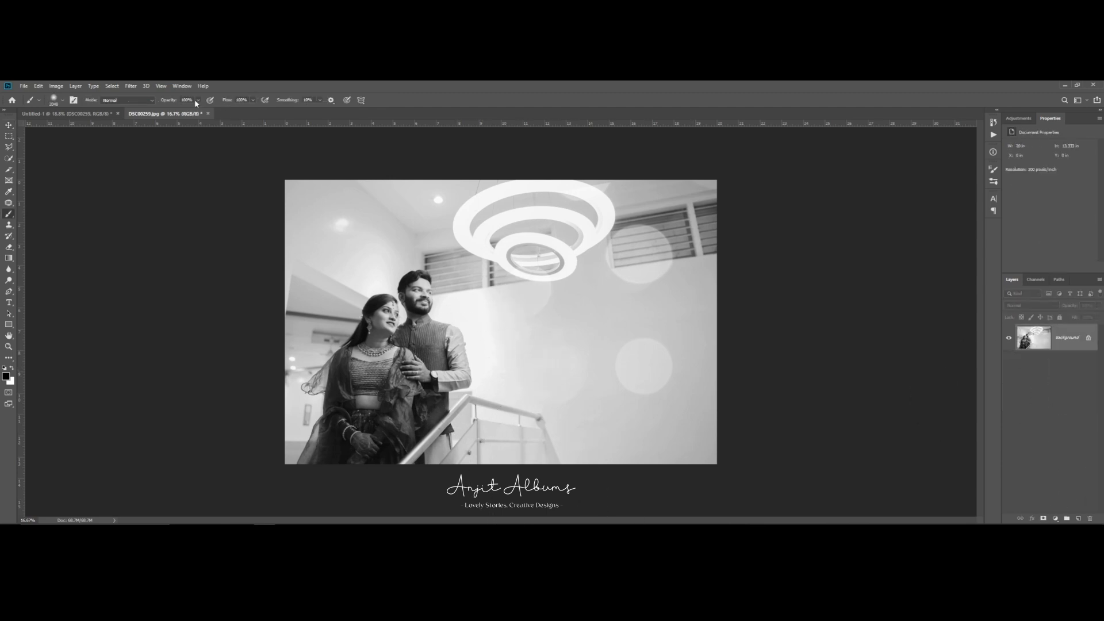
Apply an Iris Blur with a large ellipse kept sharp around the couple and a stronger blur on the wall and lamp
click(130, 87)
mouse_move(224, 190)
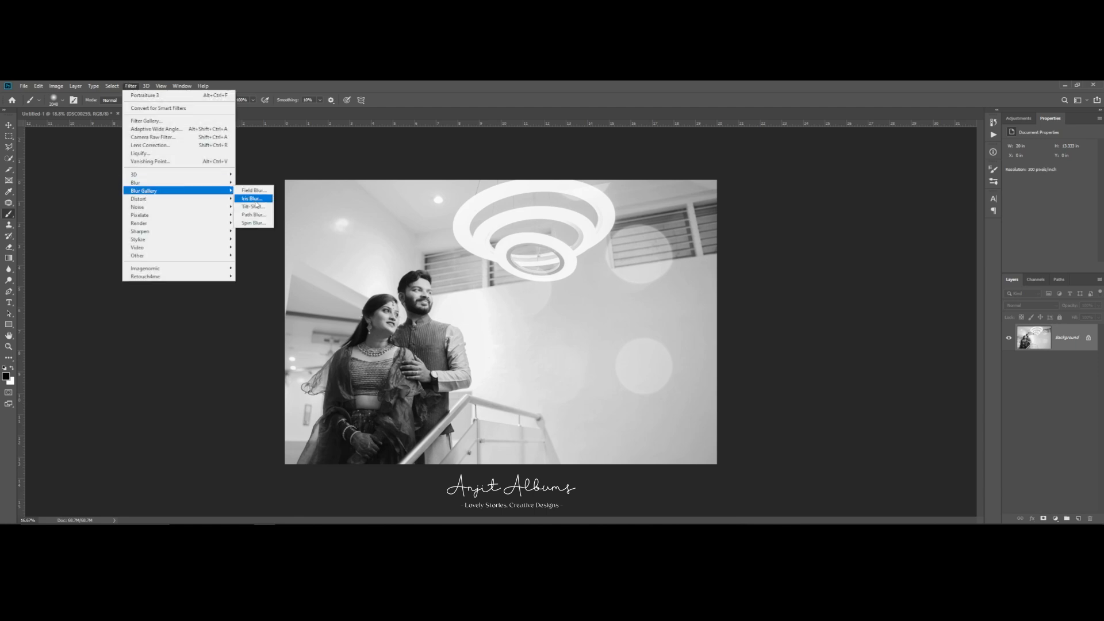
click(257, 203)
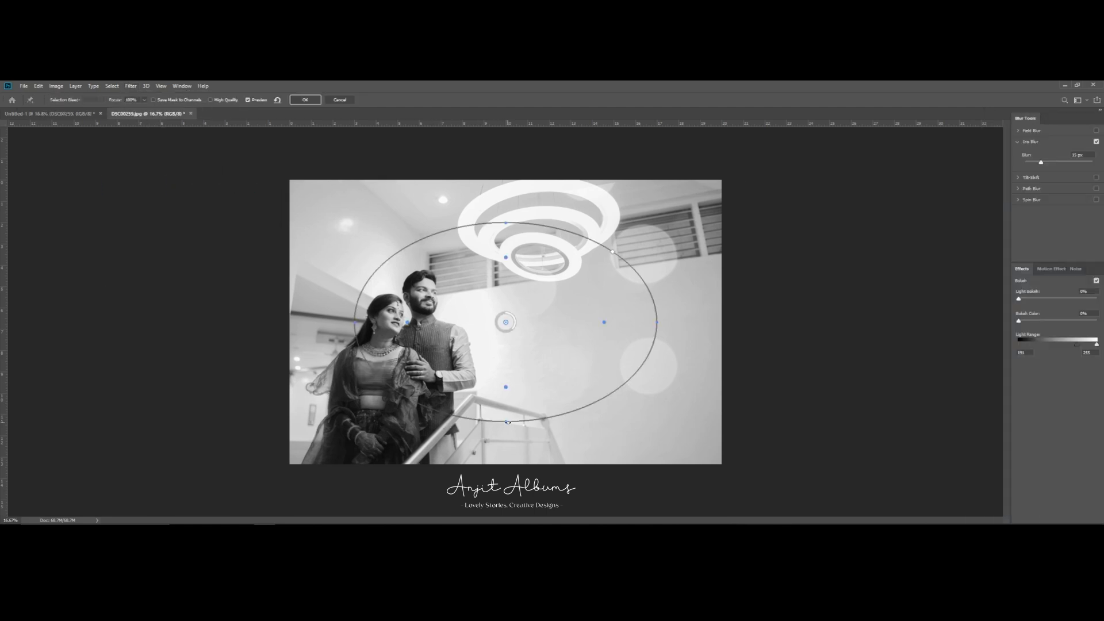
drag(506, 421, 507, 495)
drag(506, 322, 404, 333)
drag(555, 333, 599, 340)
drag(403, 333, 402, 344)
drag(1041, 162, 1051, 163)
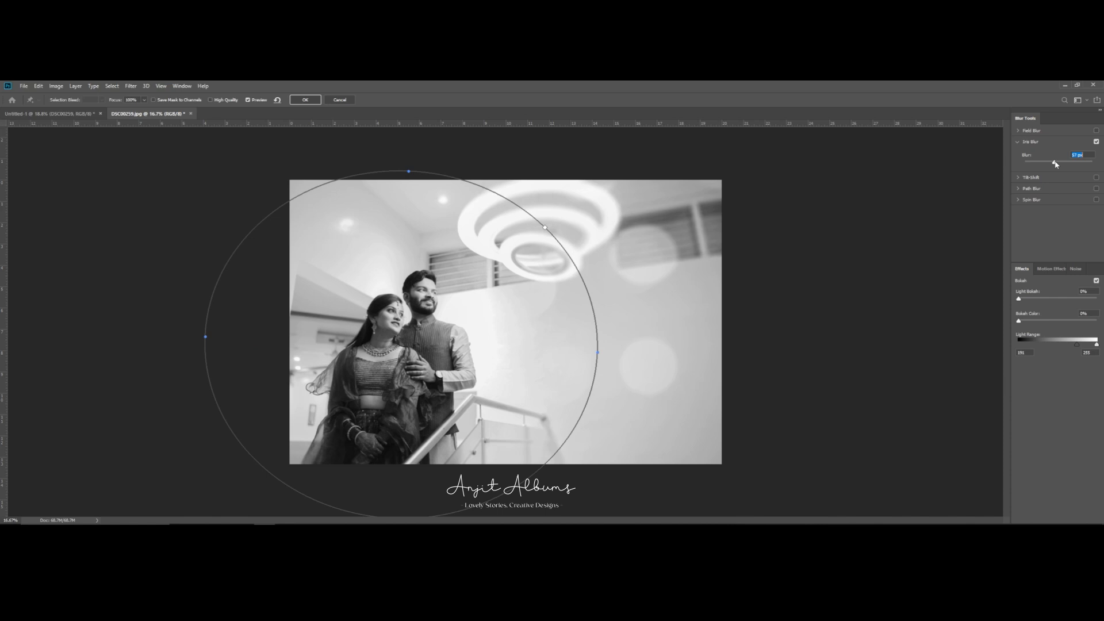
drag(482, 346, 454, 359)
drag(517, 242, 518, 265)
drag(456, 333, 485, 321)
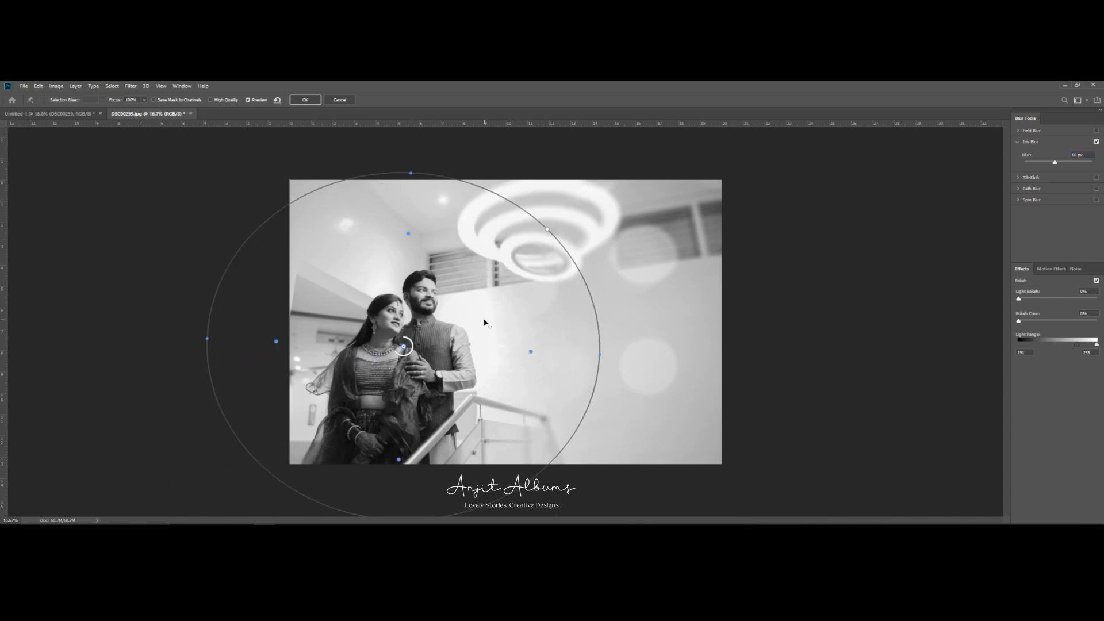
click(313, 100)
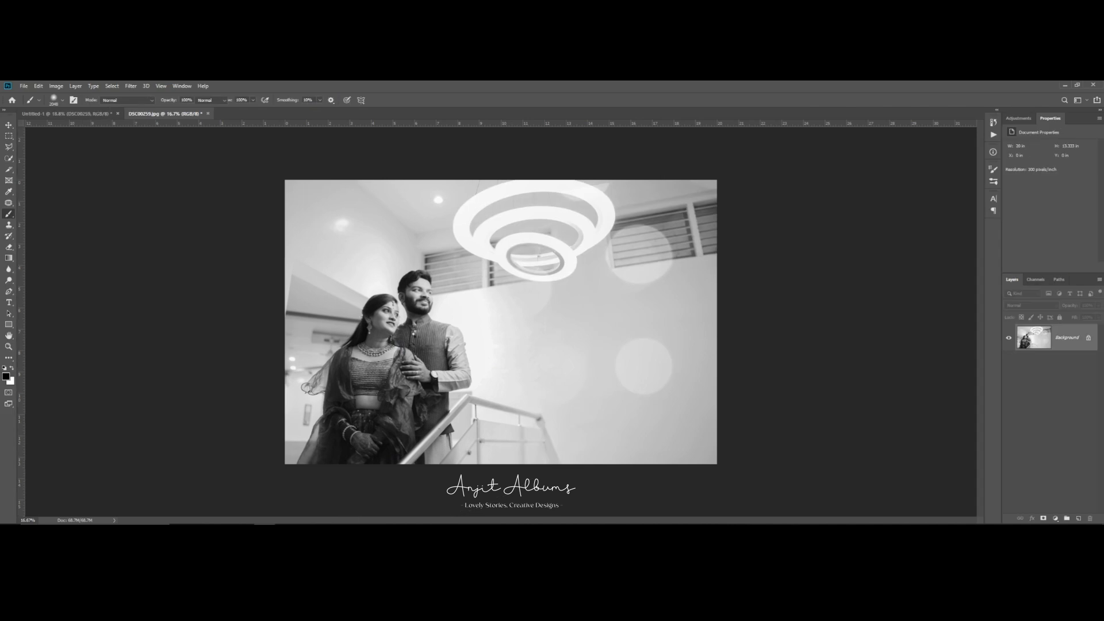
Fade the last filter on the couple photo to 16% opacity, and save and close the embedded photo to update the spread
scroll(408, 335, up, 9)
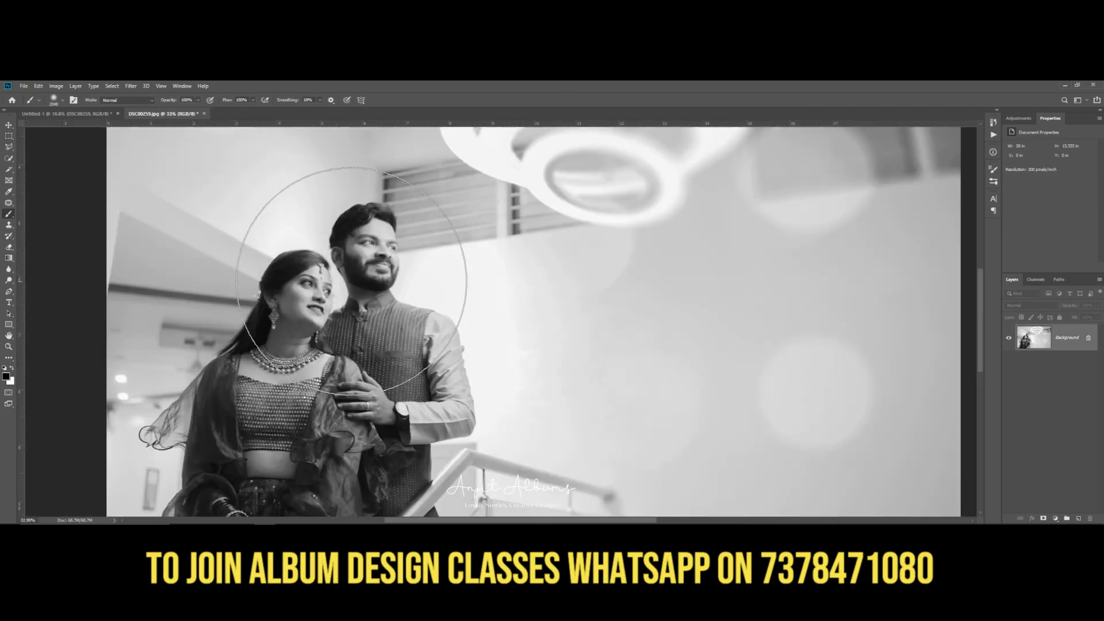
scroll(409, 278, up, 8)
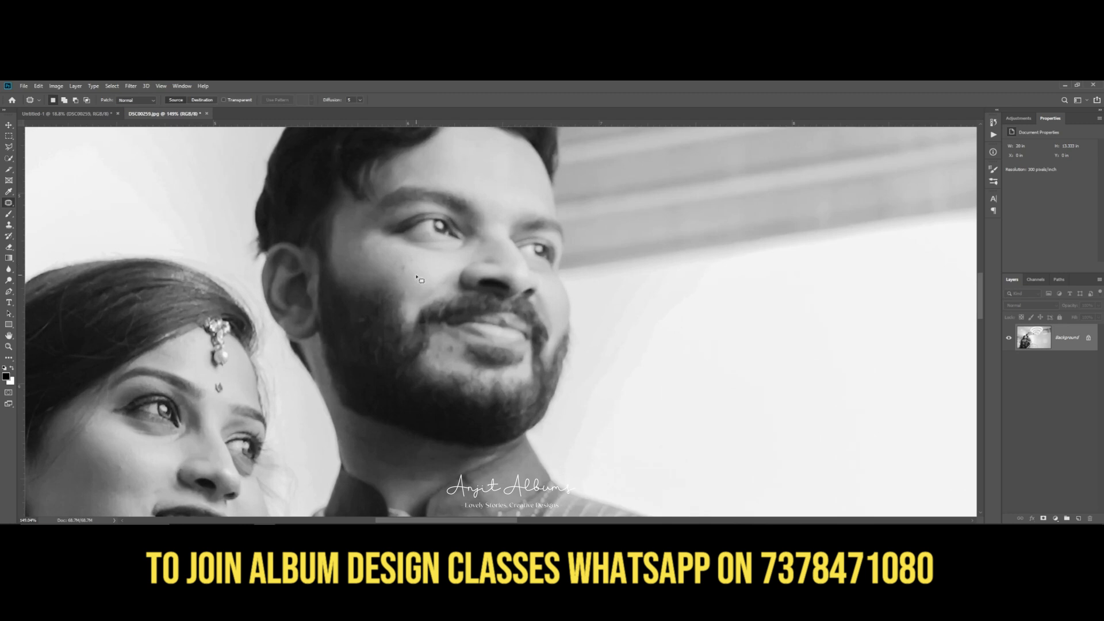
scroll(411, 278, down, 4)
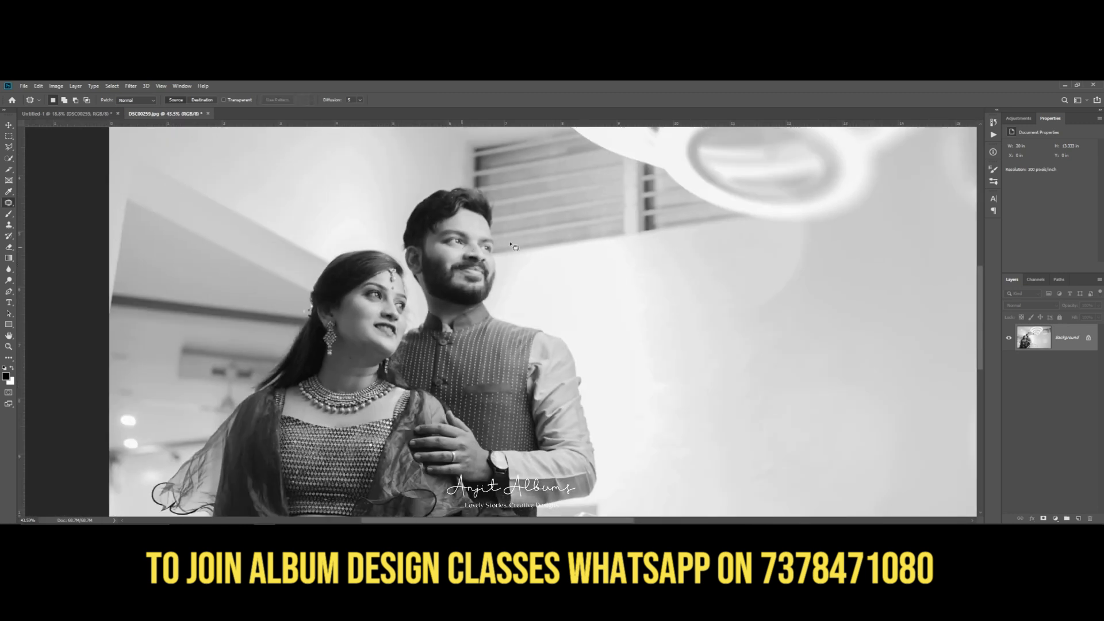
scroll(443, 242, down, 2)
key(ctrl+shift+f)
drag(563, 227, 509, 228)
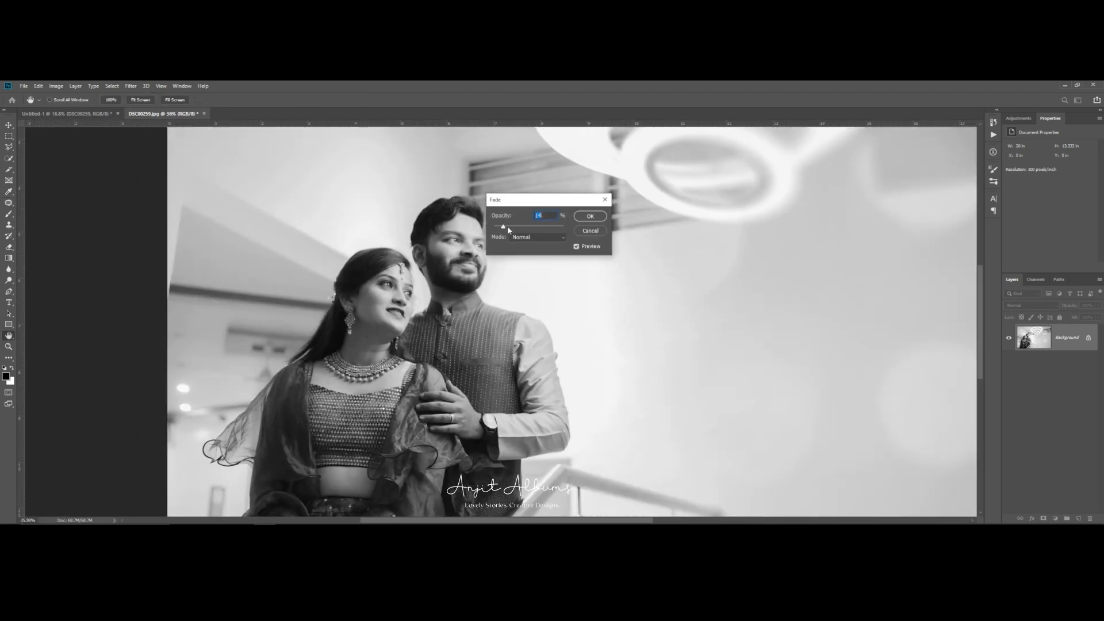
click(589, 217)
key(ctrl+minus)
key(ctrl+minus)
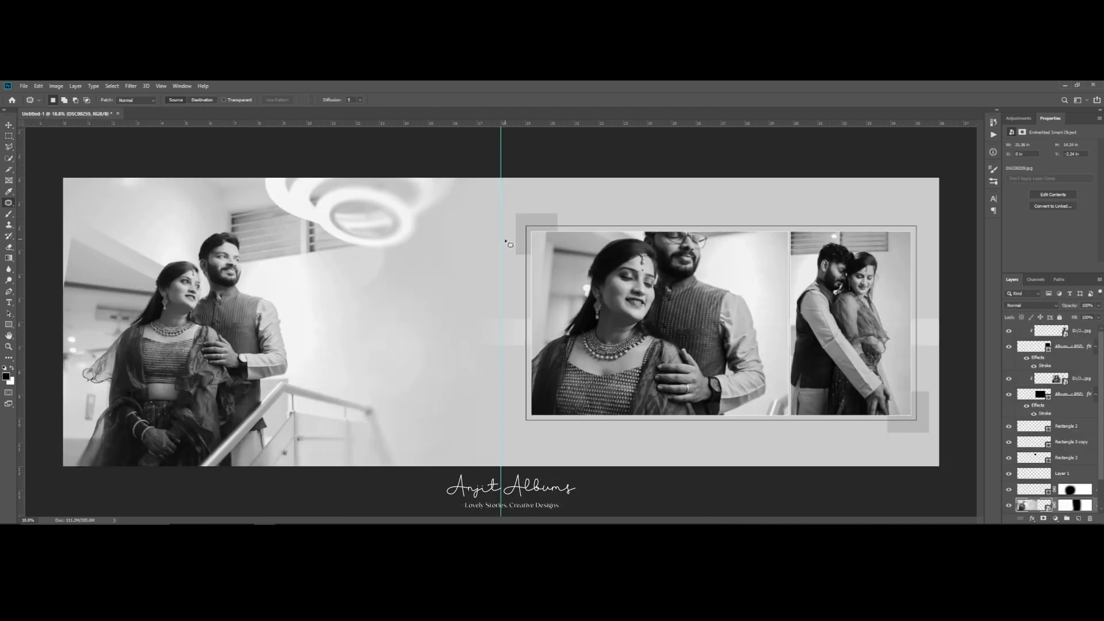
Switch to ACDSee and open the 000- Quotes Design PSD from the 002 Clipart folder in Photoshop
scroll(505, 241, down, 1)
key(v)
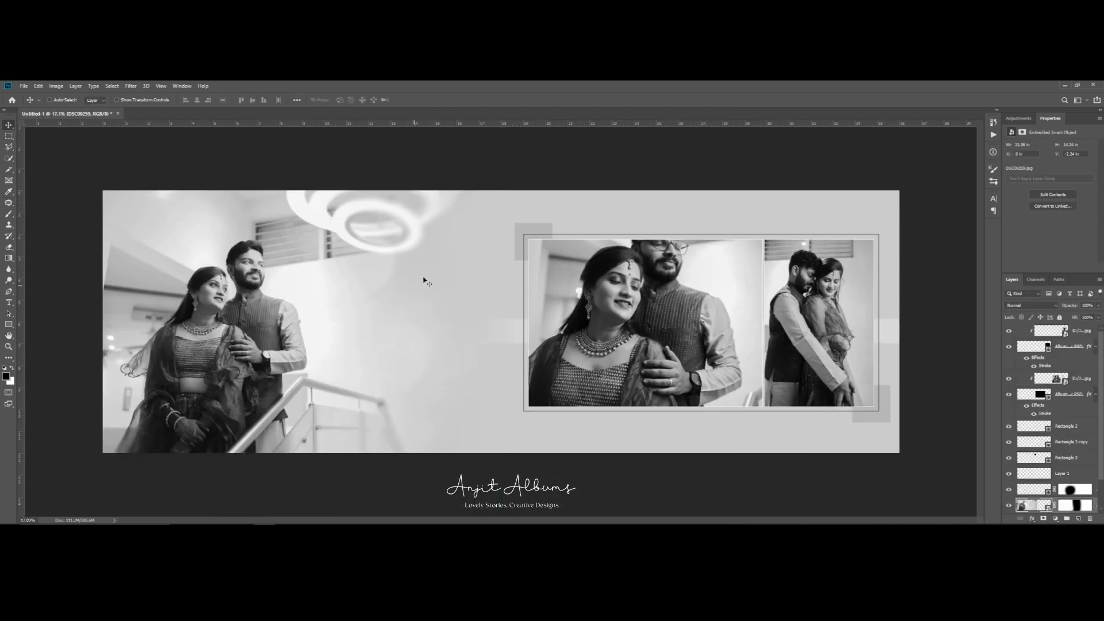
click(333, 500)
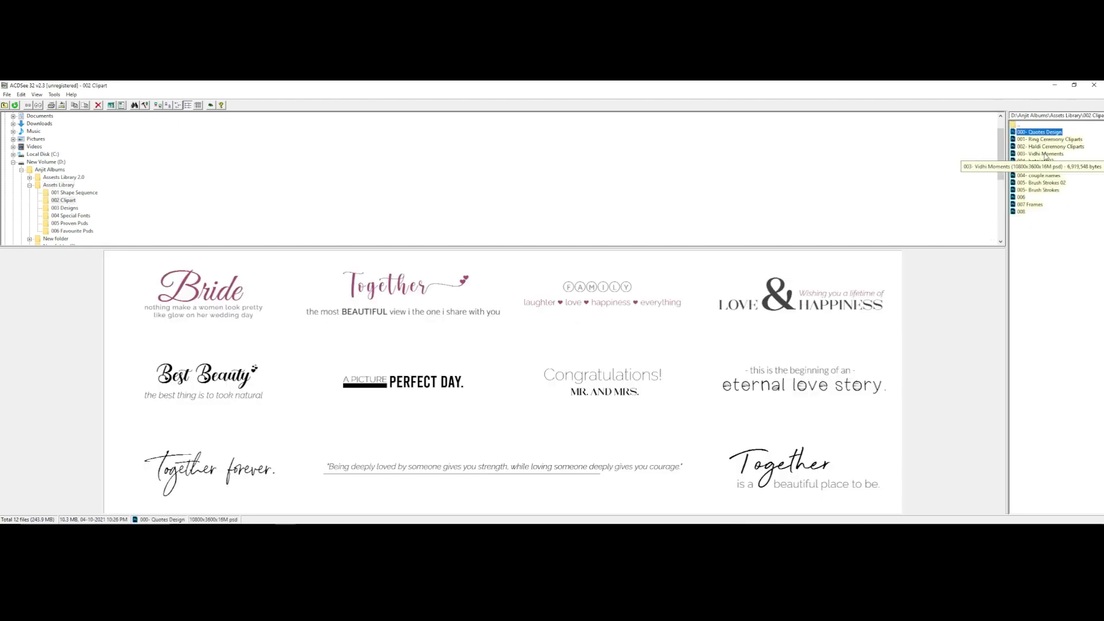
key(alt+Tab)
drag(1039, 132, 430, 115)
click(635, 311)
Copy the "Together" quote group from the quotes design onto the spread, beside the couple in the background photo
drag(394, 233, 435, 314)
key(ctrl+semicolon)
scroll(404, 295, up, 5)
key(ctrl+y)
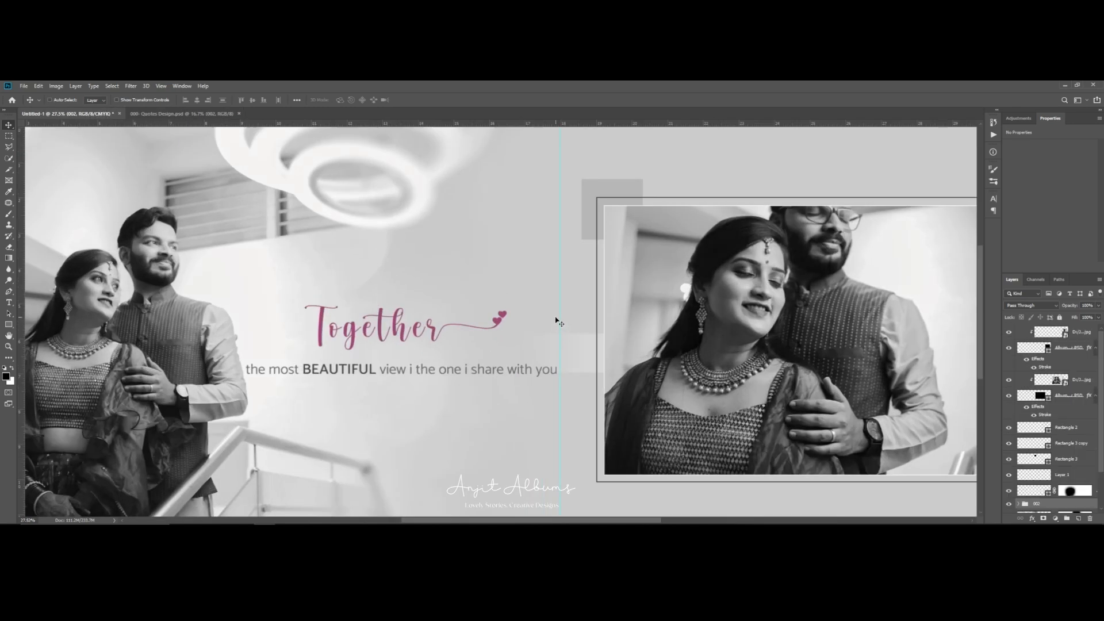
Scale down the "Together" quote and position it in the empty wall area between the couple and the centre guide
key(ctrl+t)
click(635, 282)
drag(558, 302, 525, 312)
drag(489, 347, 495, 353)
scroll(477, 347, down, 5)
key(Return)
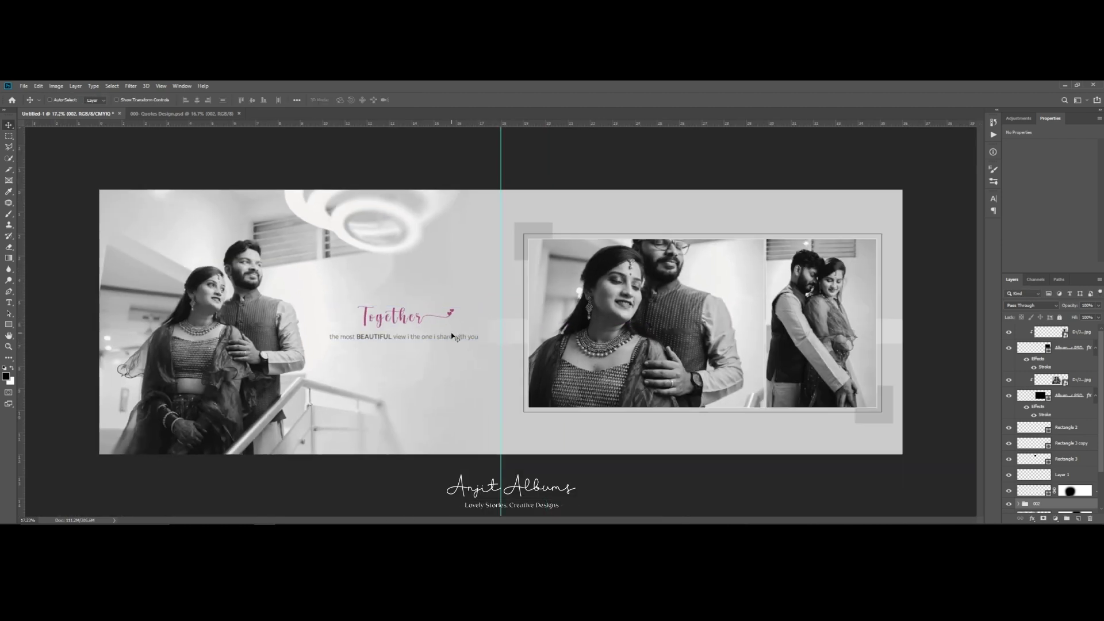
key(shift+Right)
drag(419, 343, 419, 356)
Select the pale horizontal strip behind the framed photos and move it down to line up with the quote's second line
scroll(467, 343, up, 4)
scroll(470, 343, up, 5)
right_click(560, 328)
click(566, 332)
drag(566, 333, 566, 364)
scroll(575, 356, down, 7)
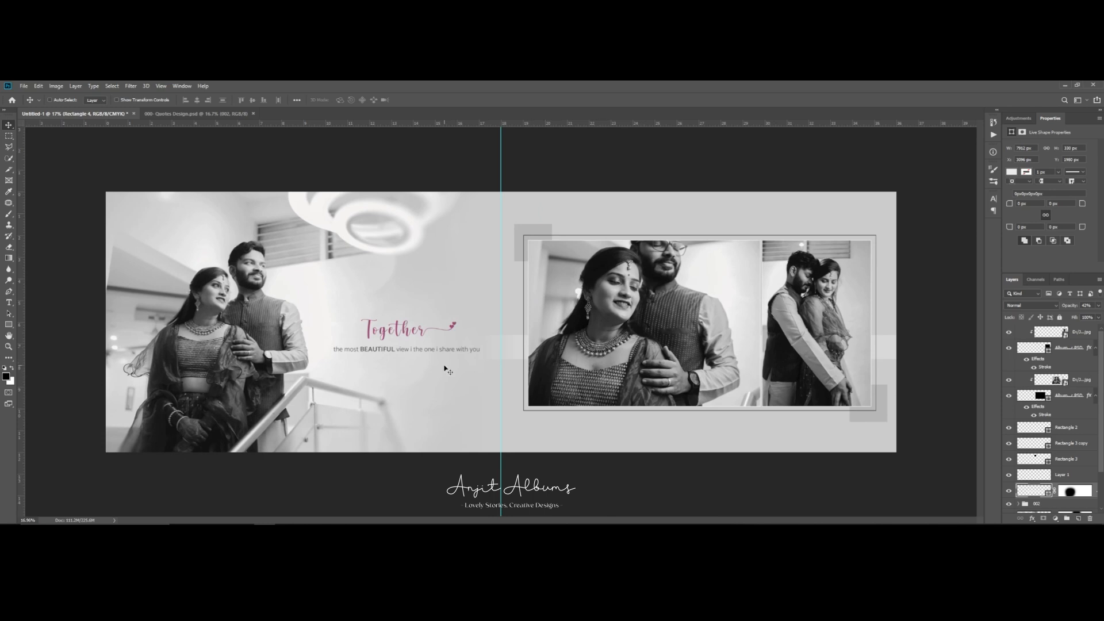
Select the "Together" lettering's colour fill layer and change its colour to dark blue
right_click(388, 333)
click(405, 338)
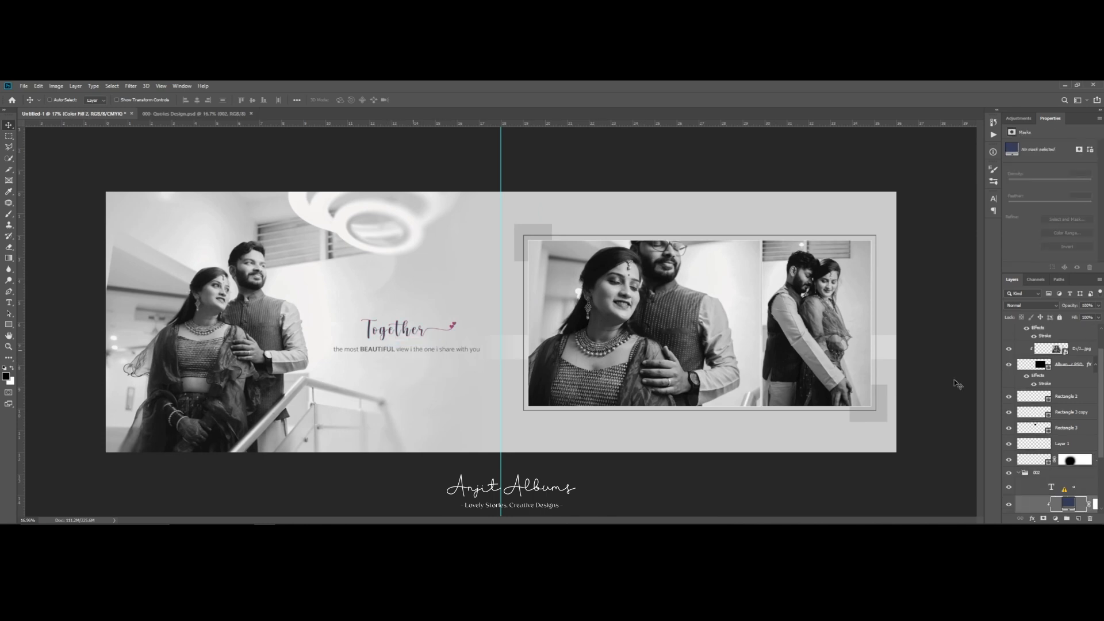